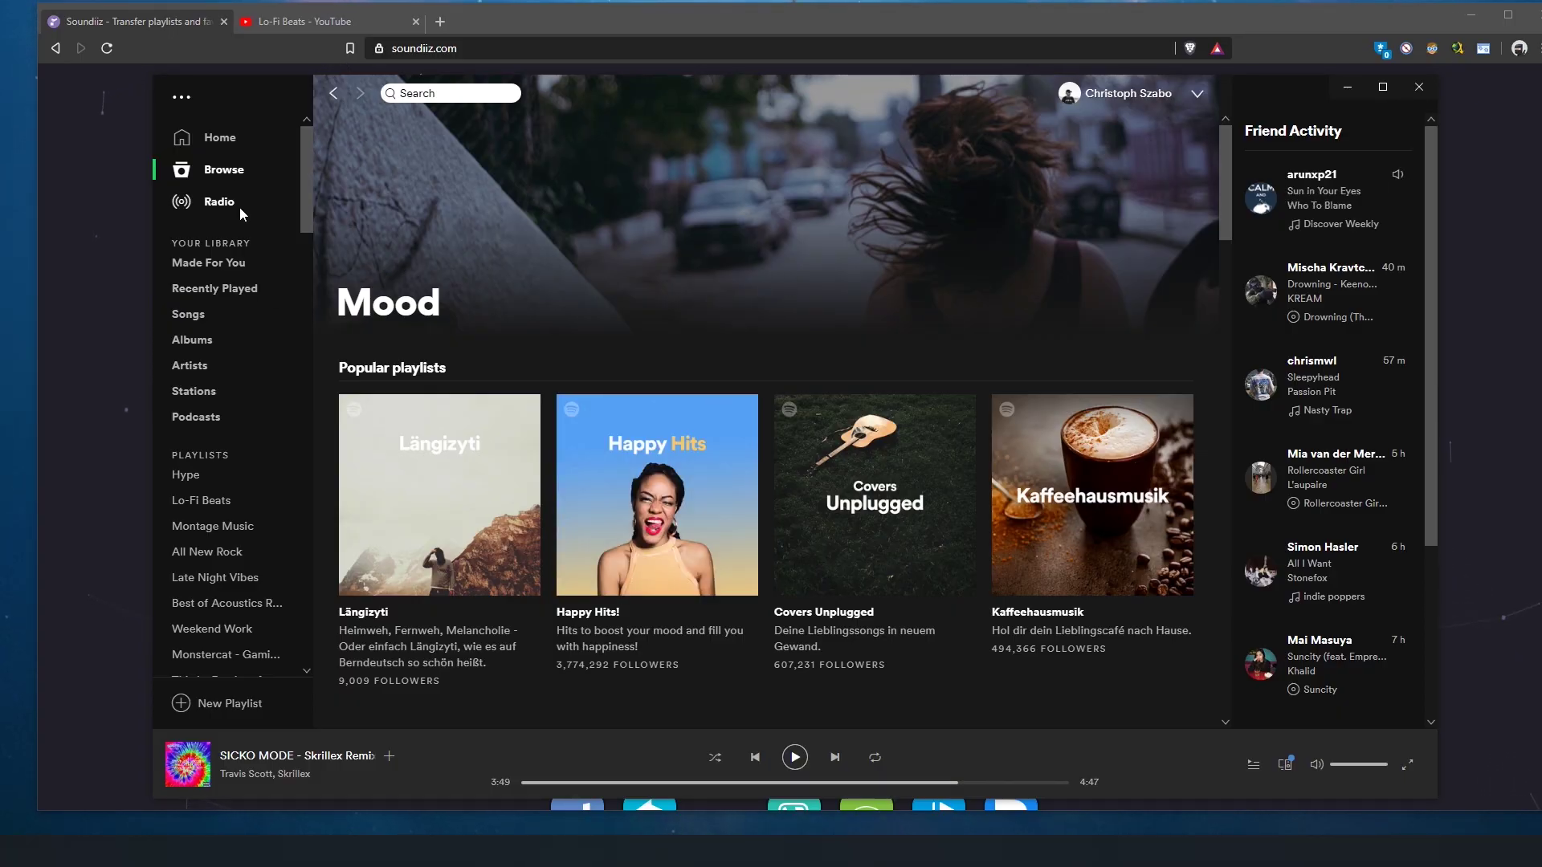
# Follow Spotify's Happy Hits! playlist from Browse > Mood, then minimise Spotify.
pyautogui.click(222, 172)
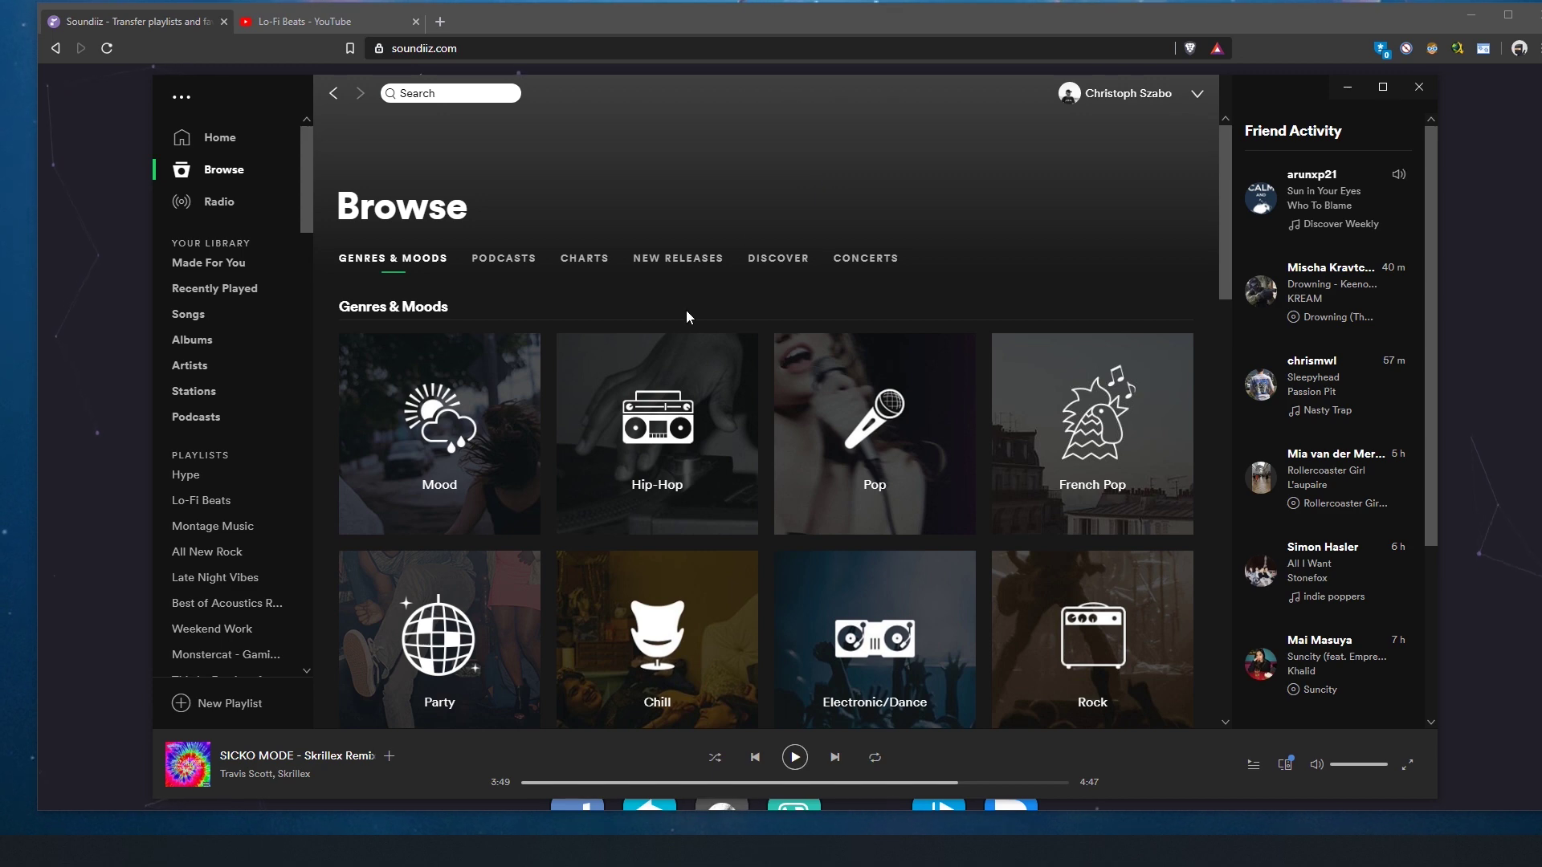
pyautogui.click(486, 393)
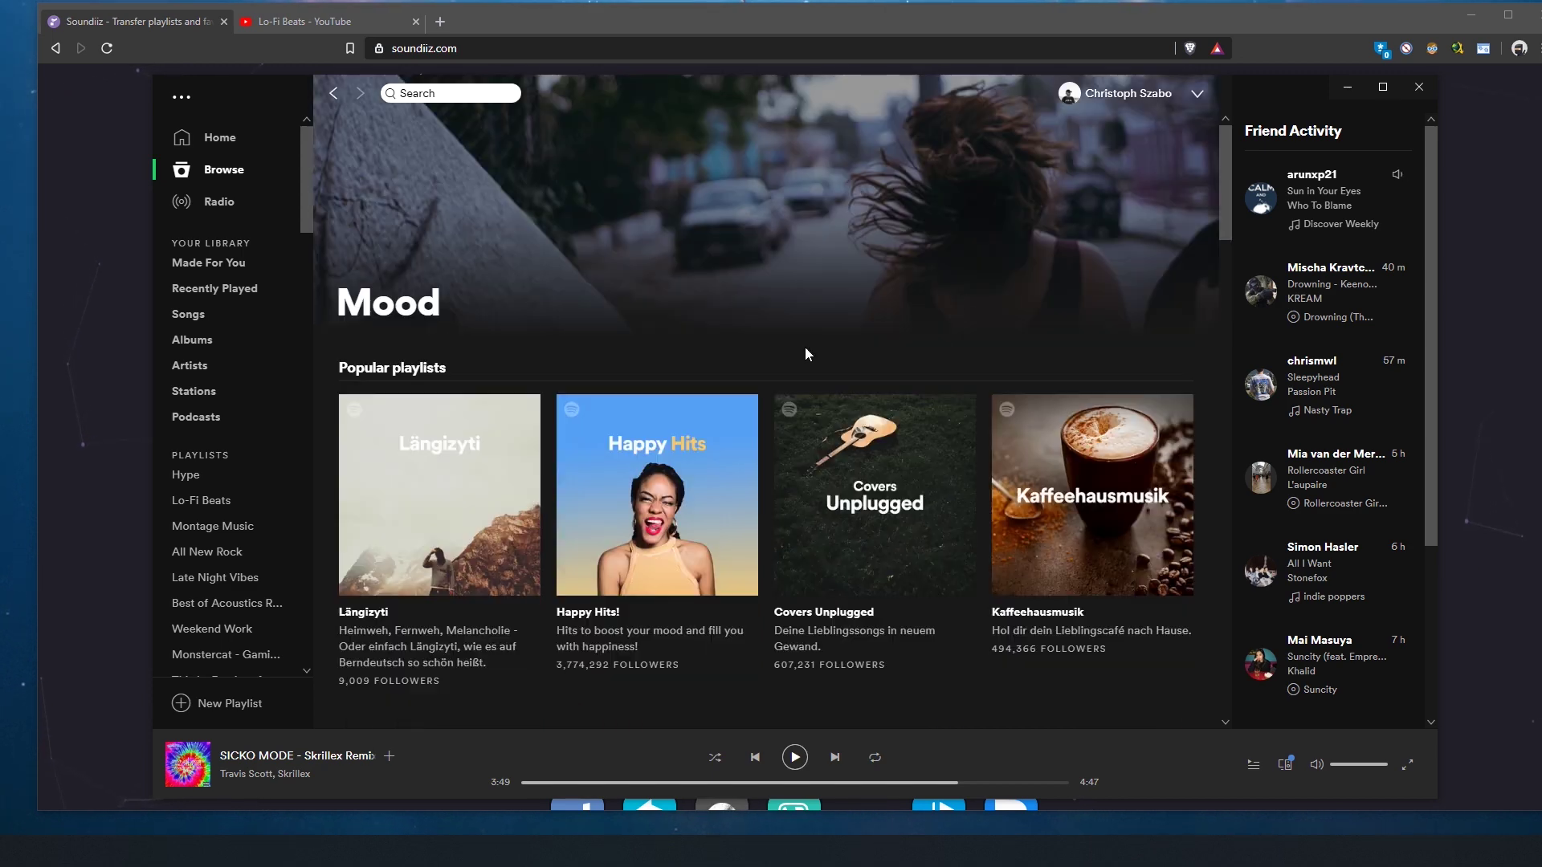
pyautogui.click(601, 498)
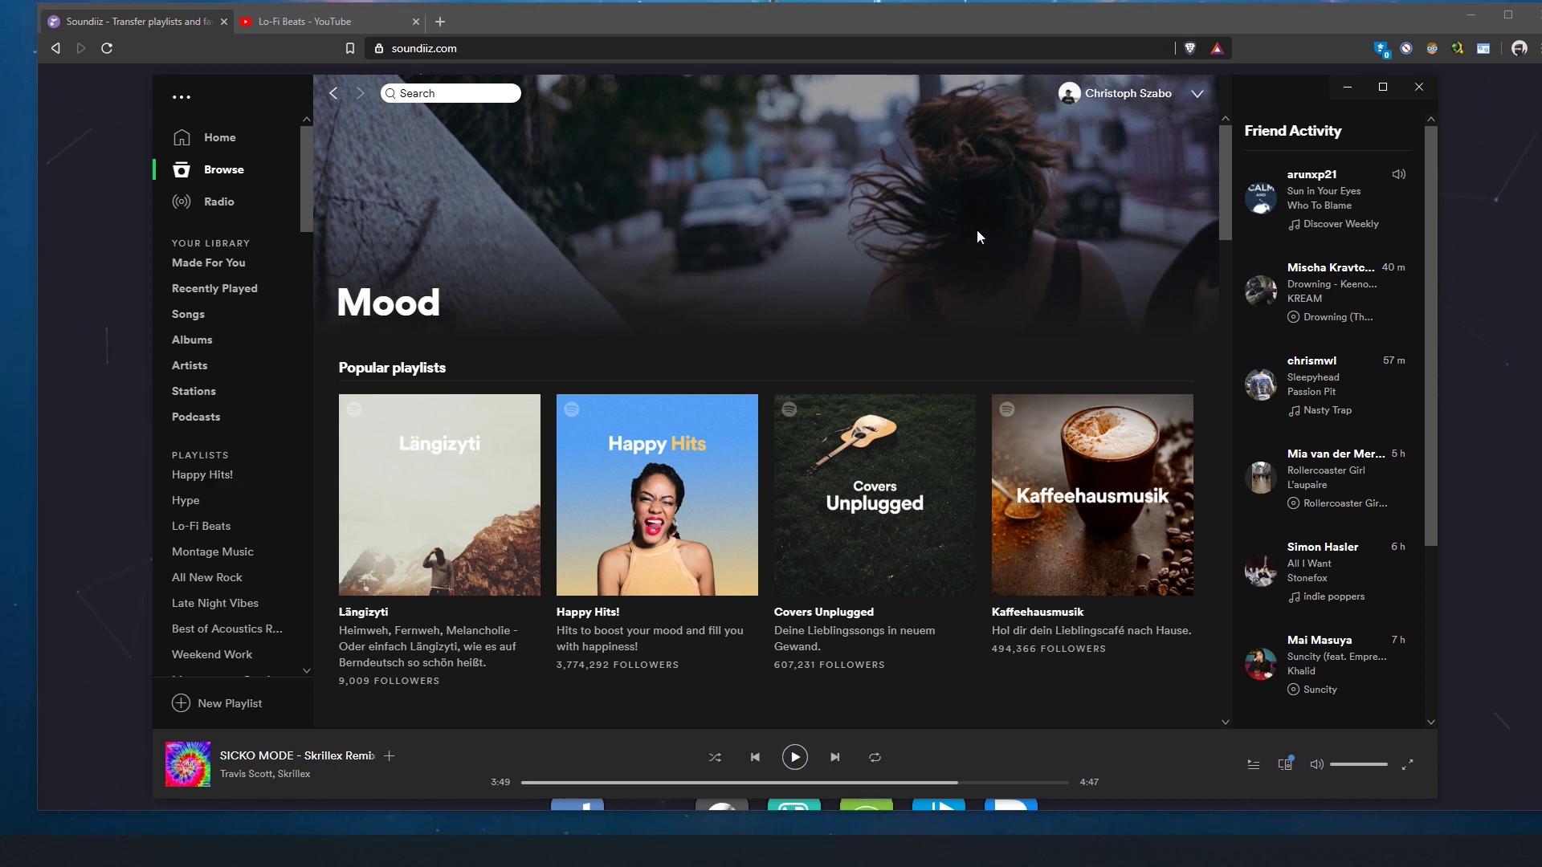
pyautogui.click(1348, 87)
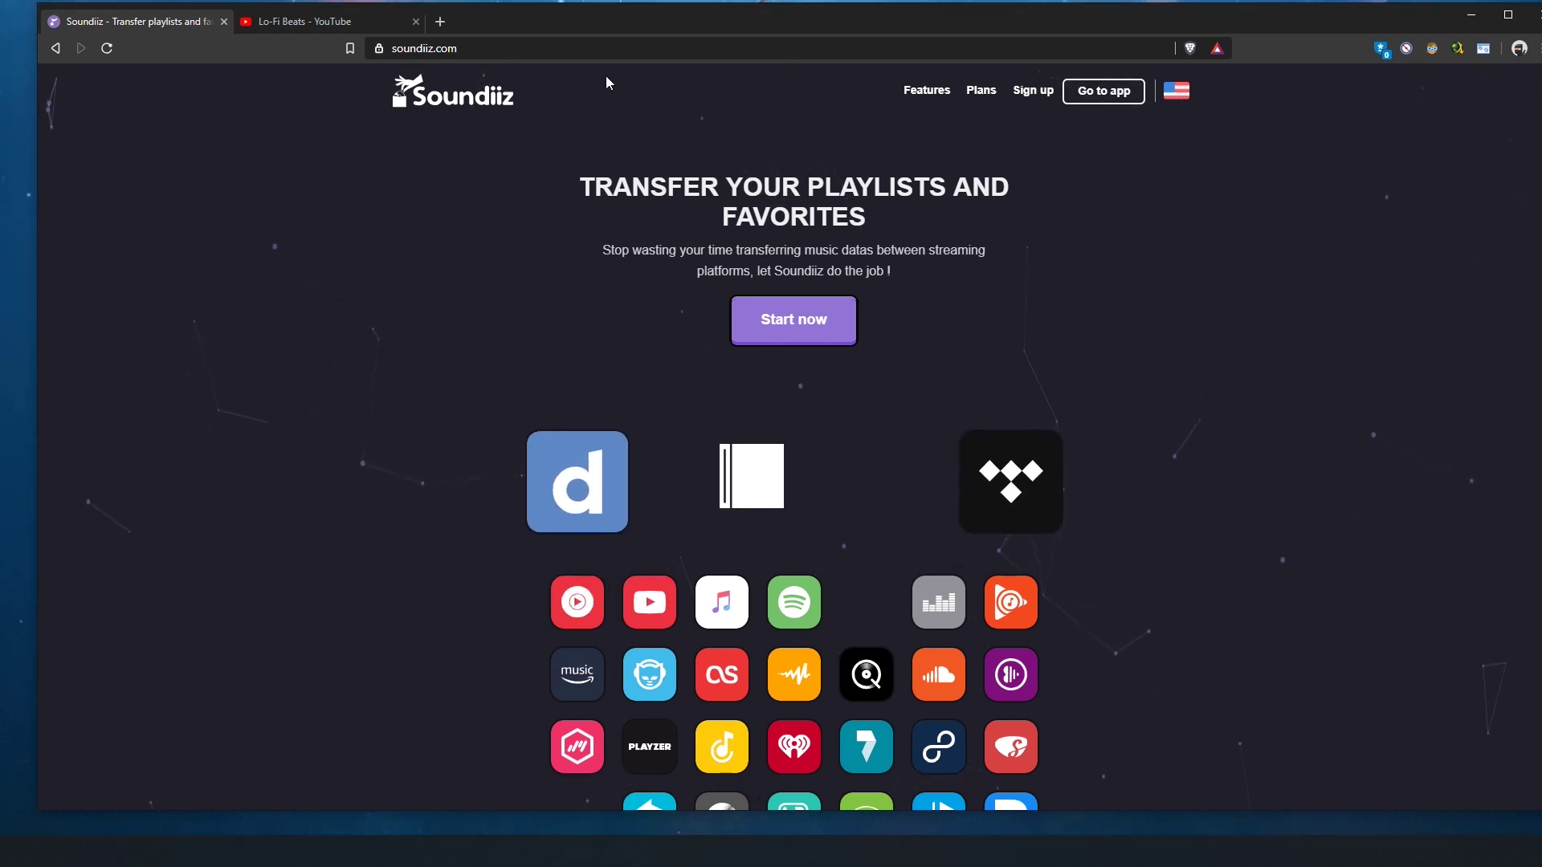
# Close the Lo-Fi Beats YouTube tab and bring up Soundiiz's Plans pricing comparison.
pyautogui.hotkey('ctrl', 'l')
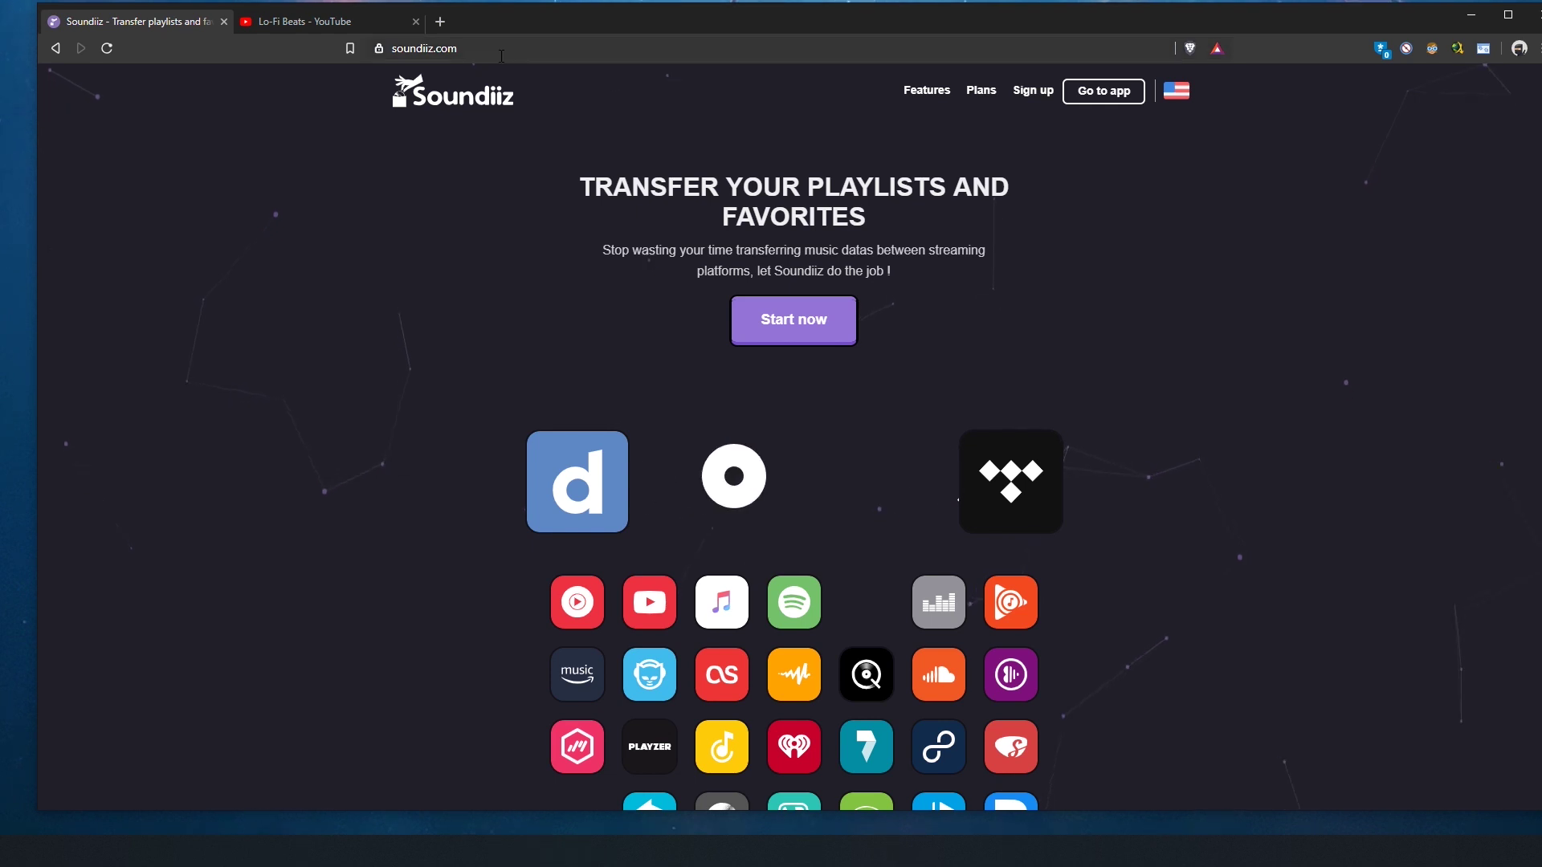
pyautogui.click(1178, 281)
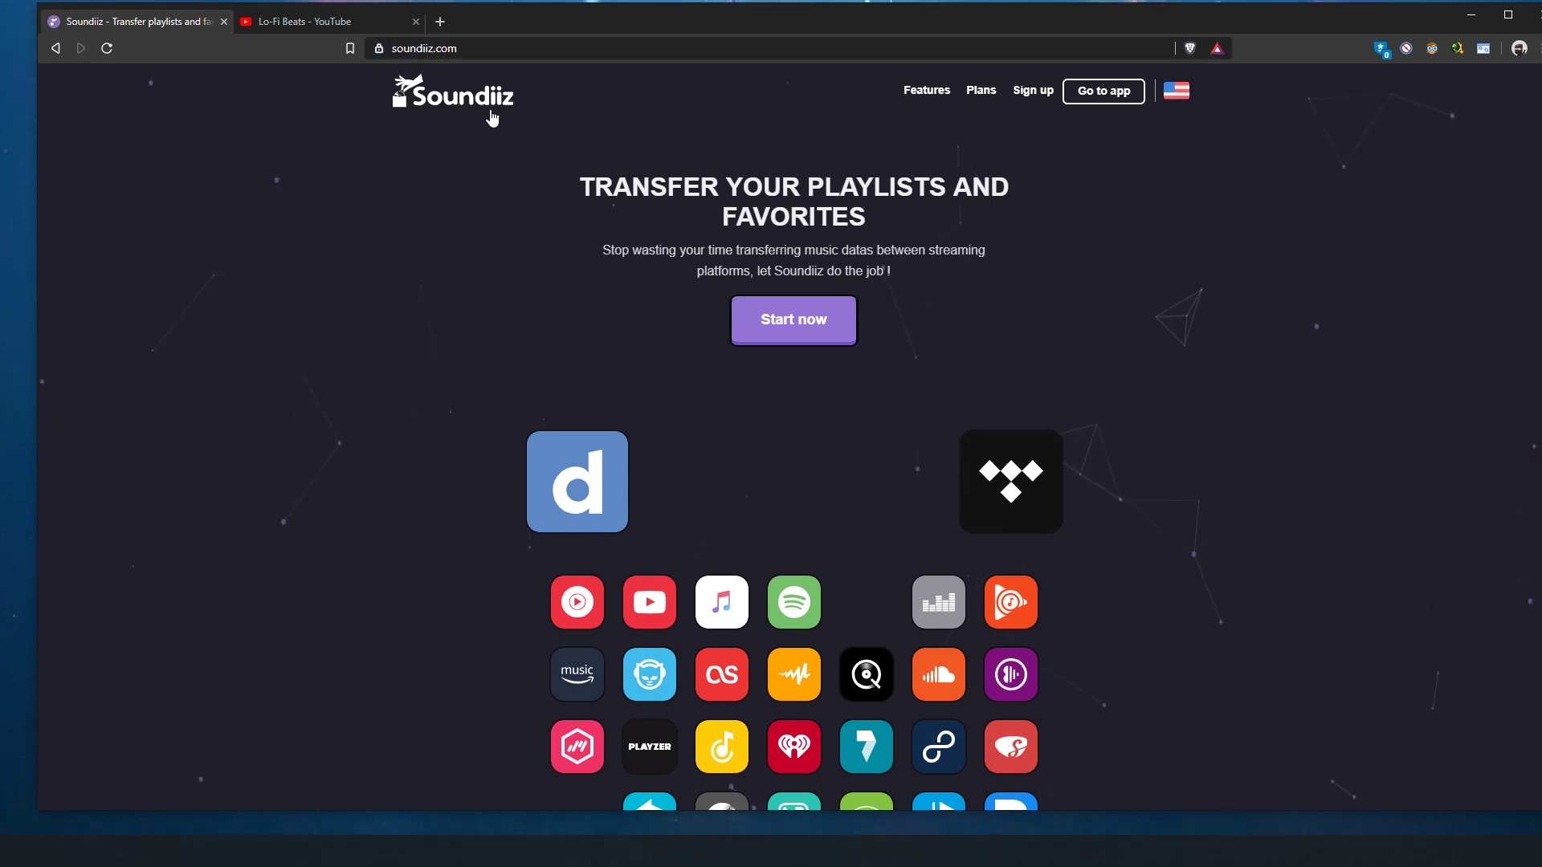
pyautogui.click(415, 21)
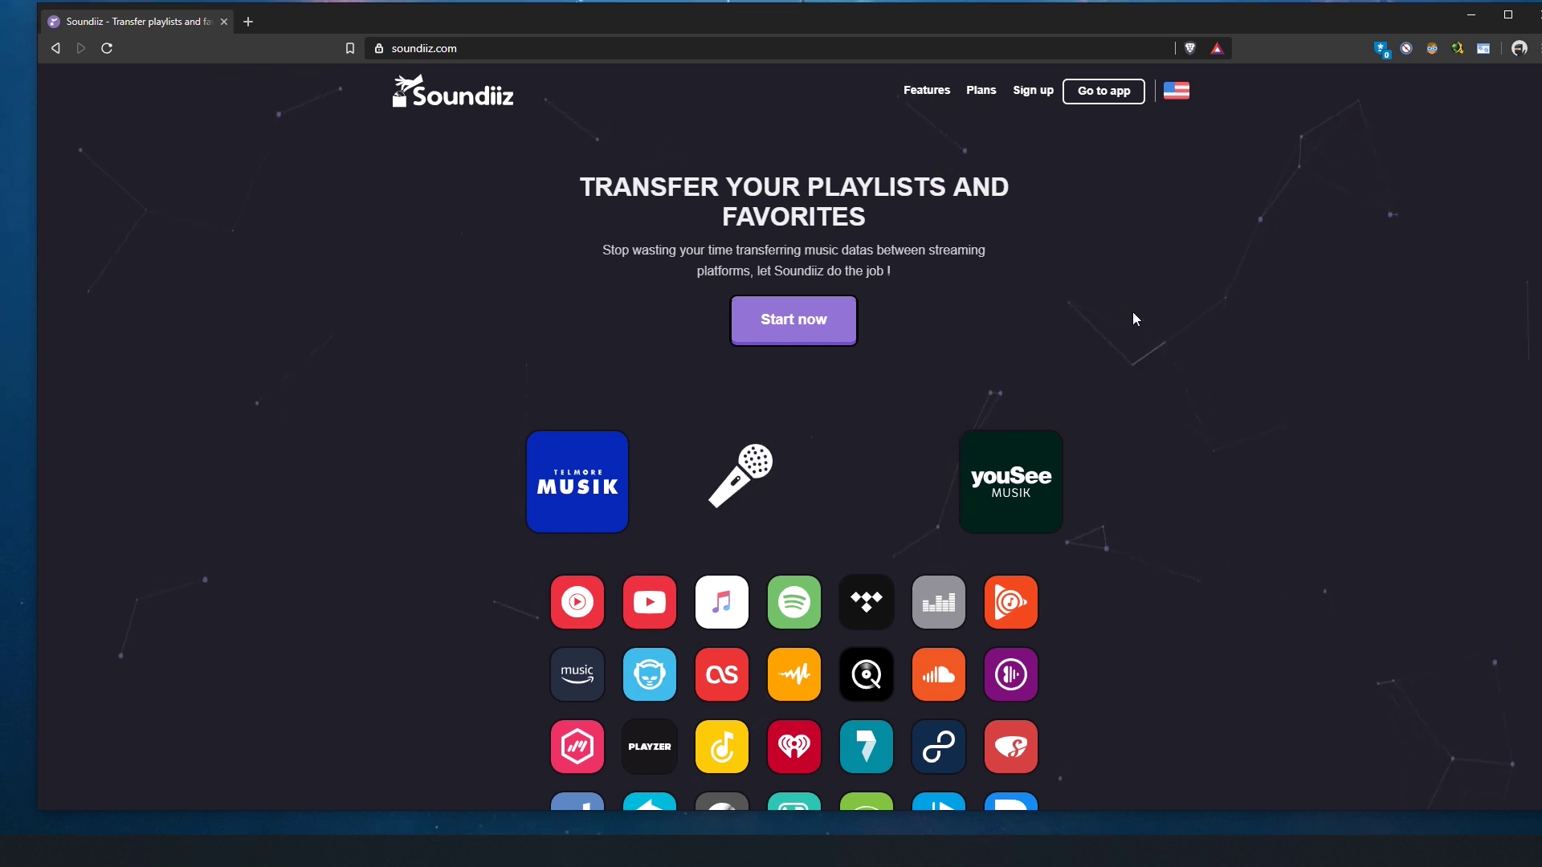
pyautogui.click(980, 107)
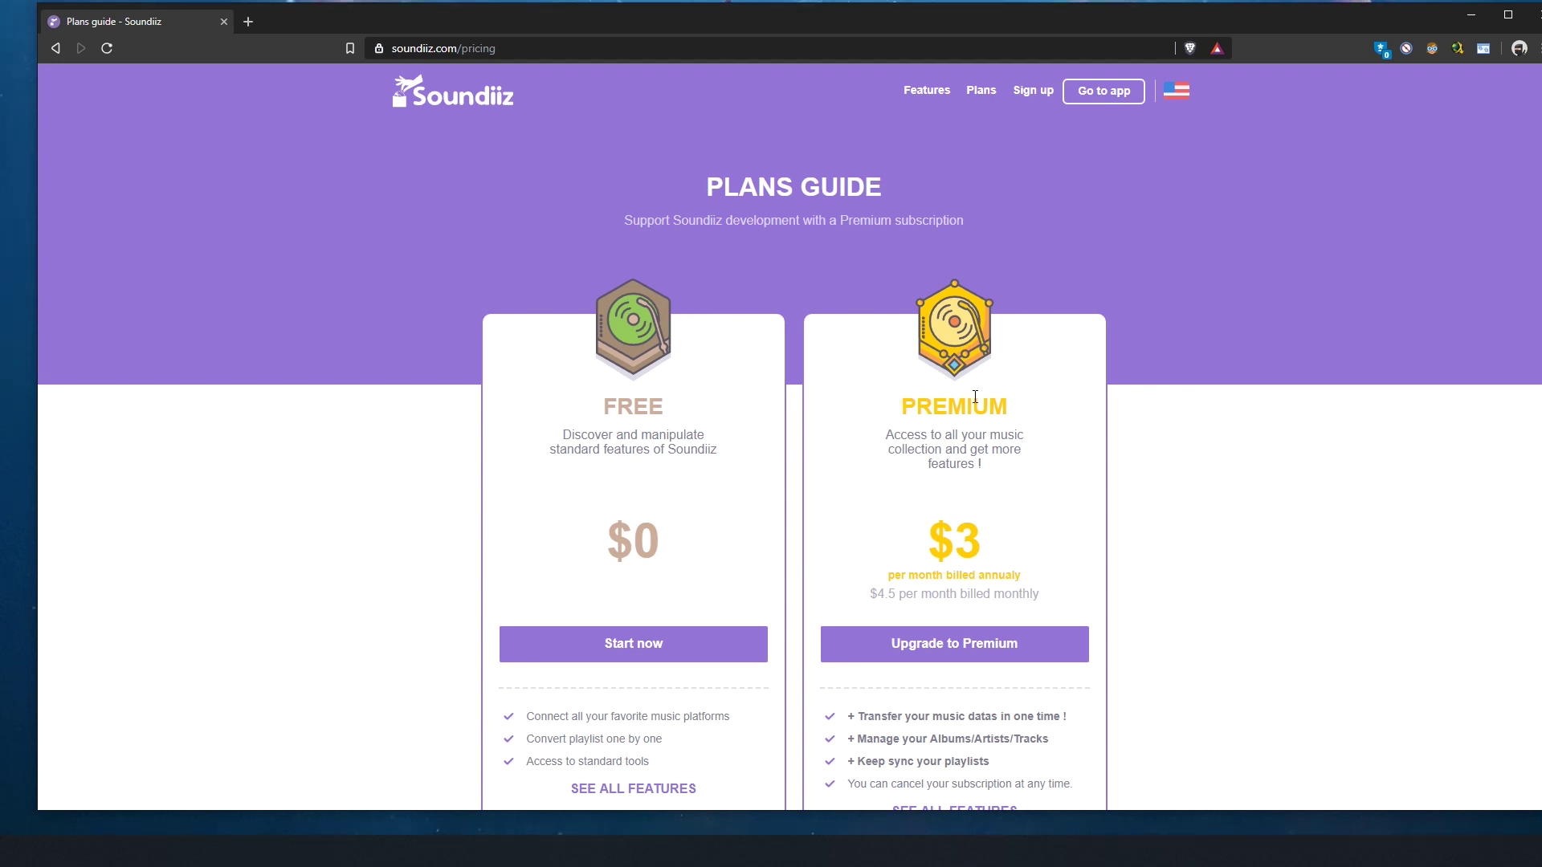
# Compare the Free $0 and Premium $3/month plans, noting Premium-only 'Keep sync your playlists', then go home.
pyautogui.scroll(-2, 975, 397)
pyautogui.moveTo(864, 598); pyautogui.dragTo(1010, 613)
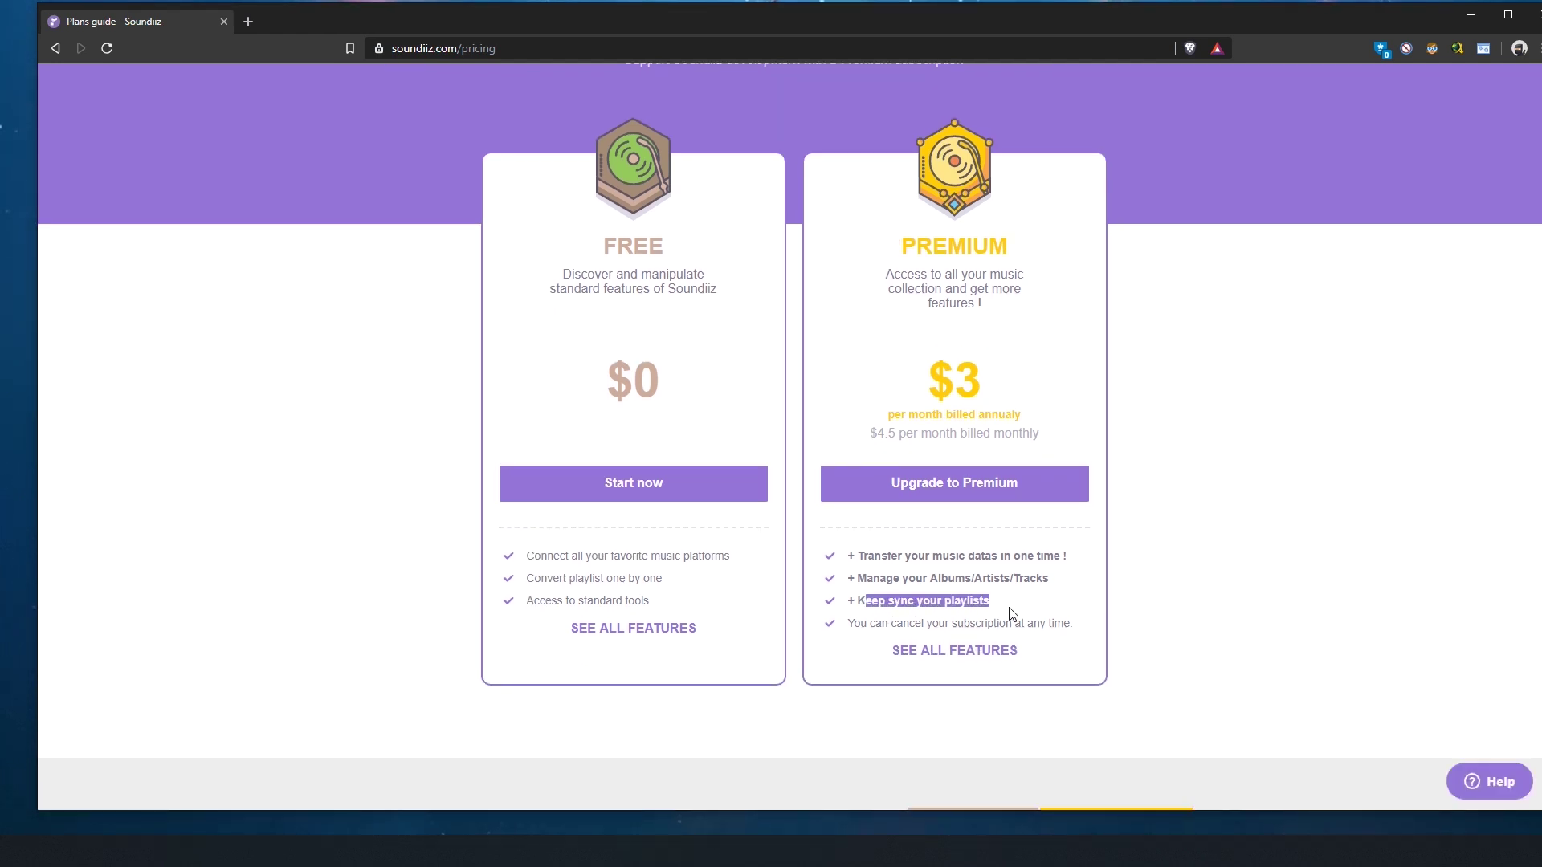
pyautogui.click(911, 599)
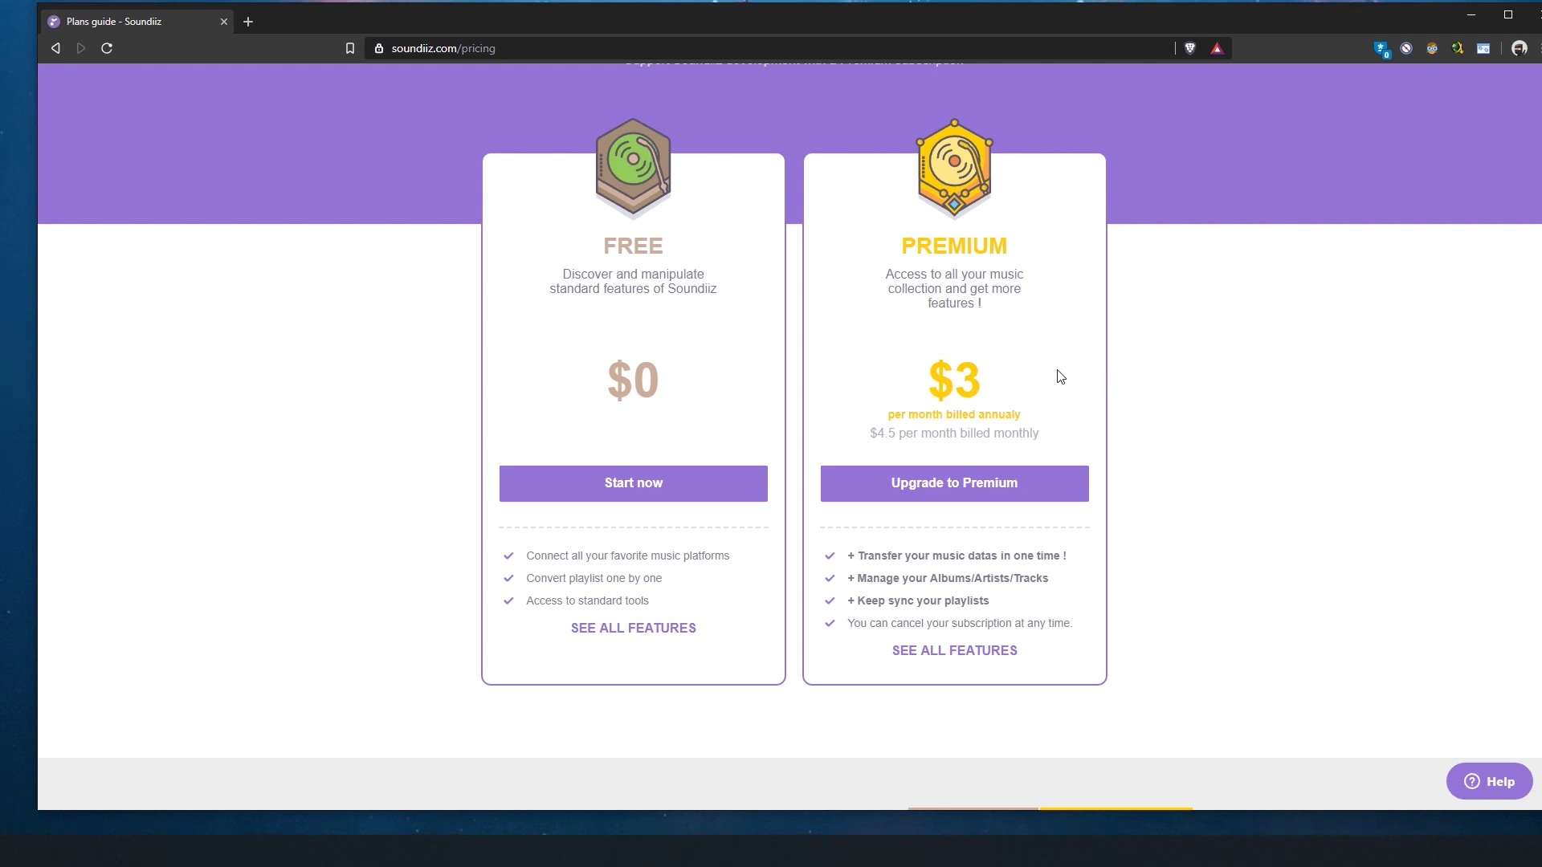
pyautogui.scroll(2, 1060, 377)
pyautogui.click(455, 105)
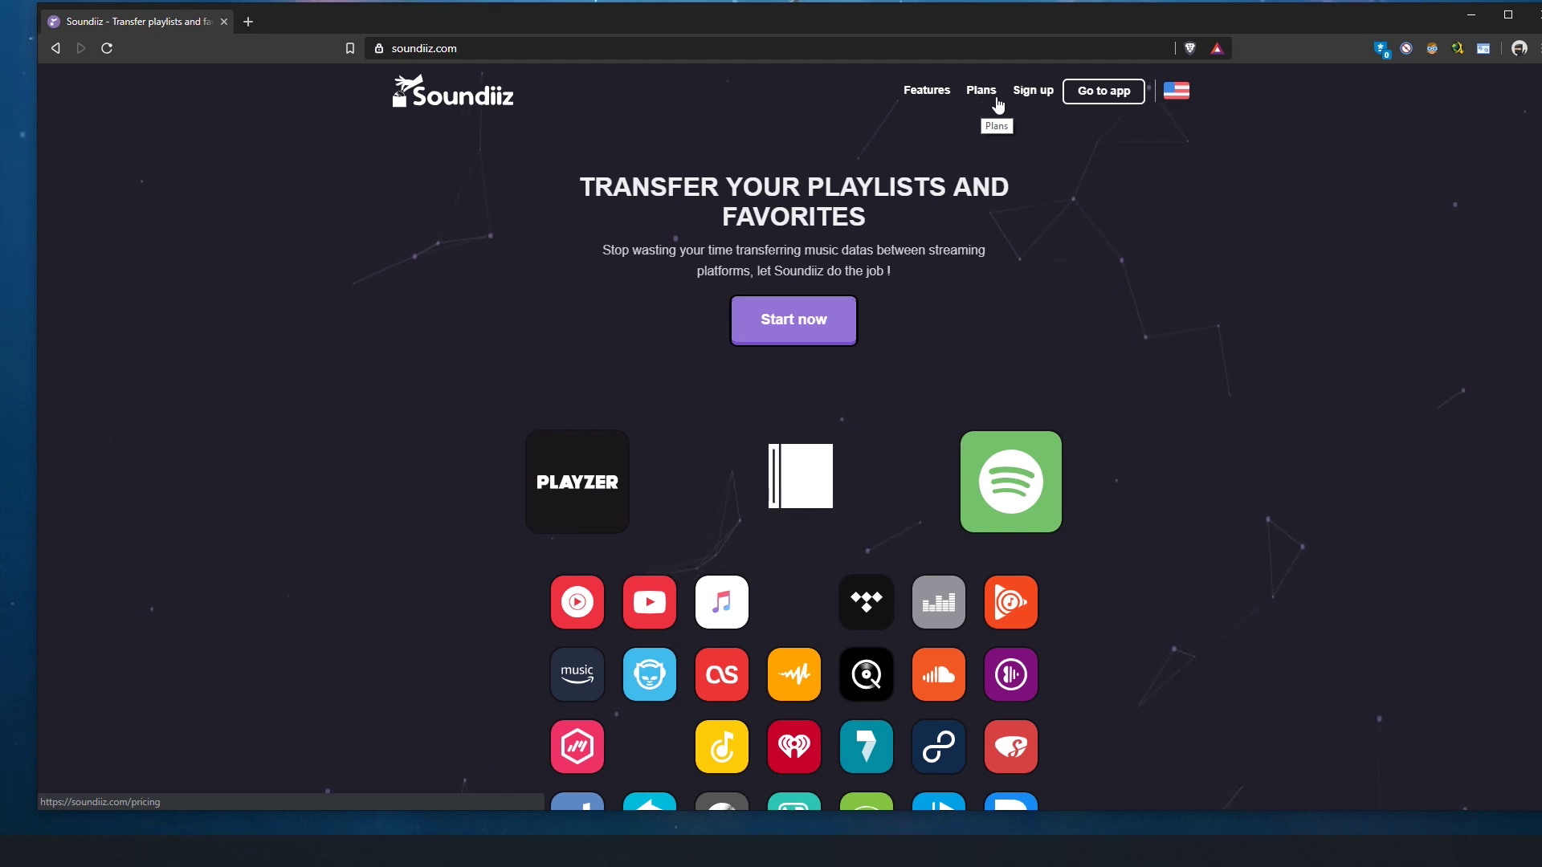
# Open the sign-up form, go back, then use Go to app to reach the sign-in page.
pyautogui.click(1036, 92)
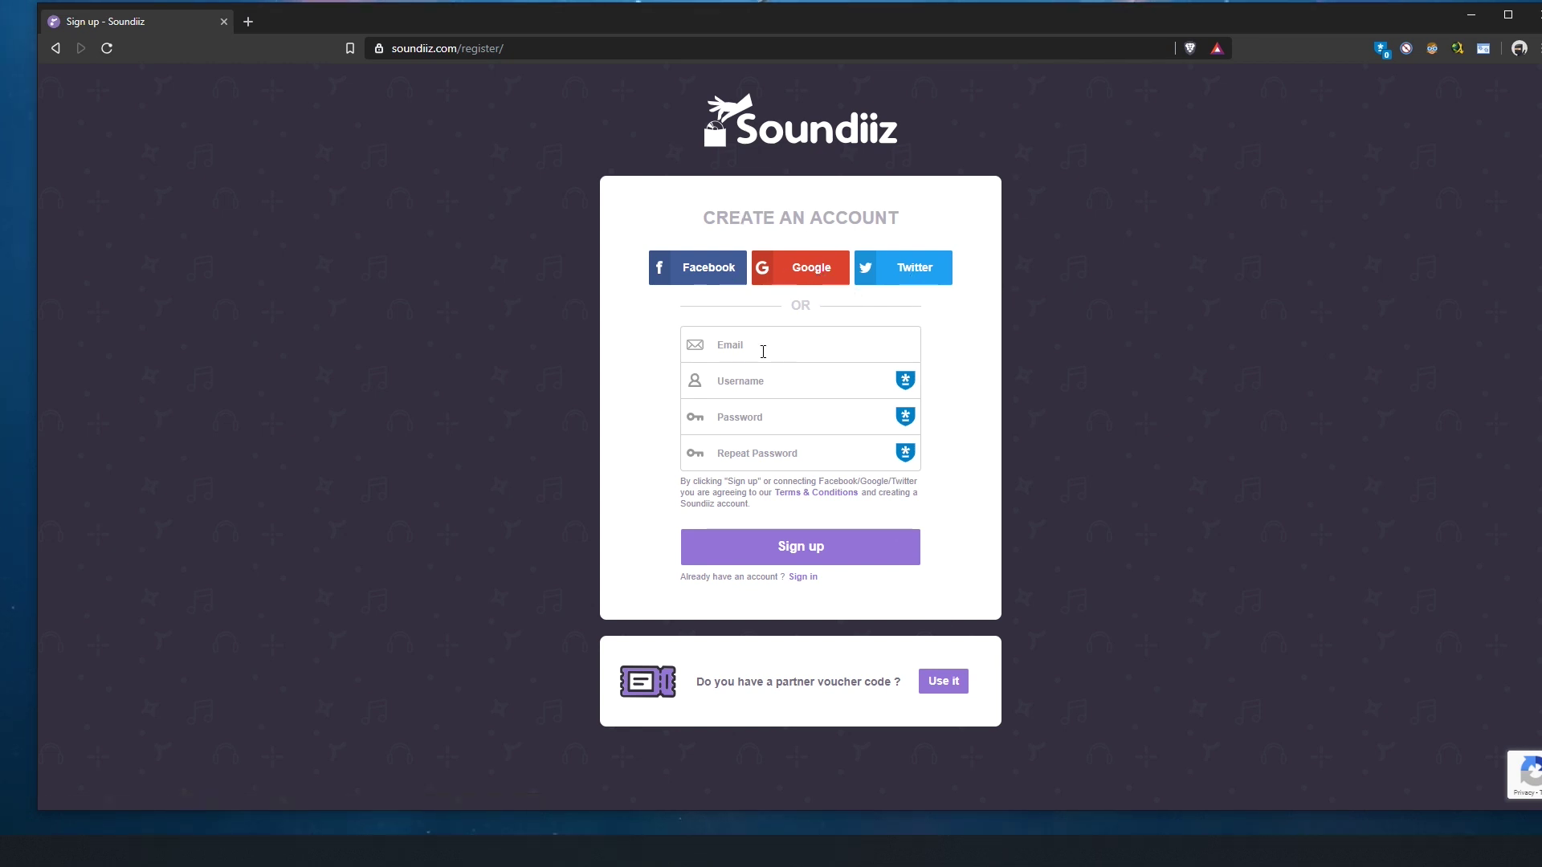
pyautogui.click(56, 48)
pyautogui.click(1103, 93)
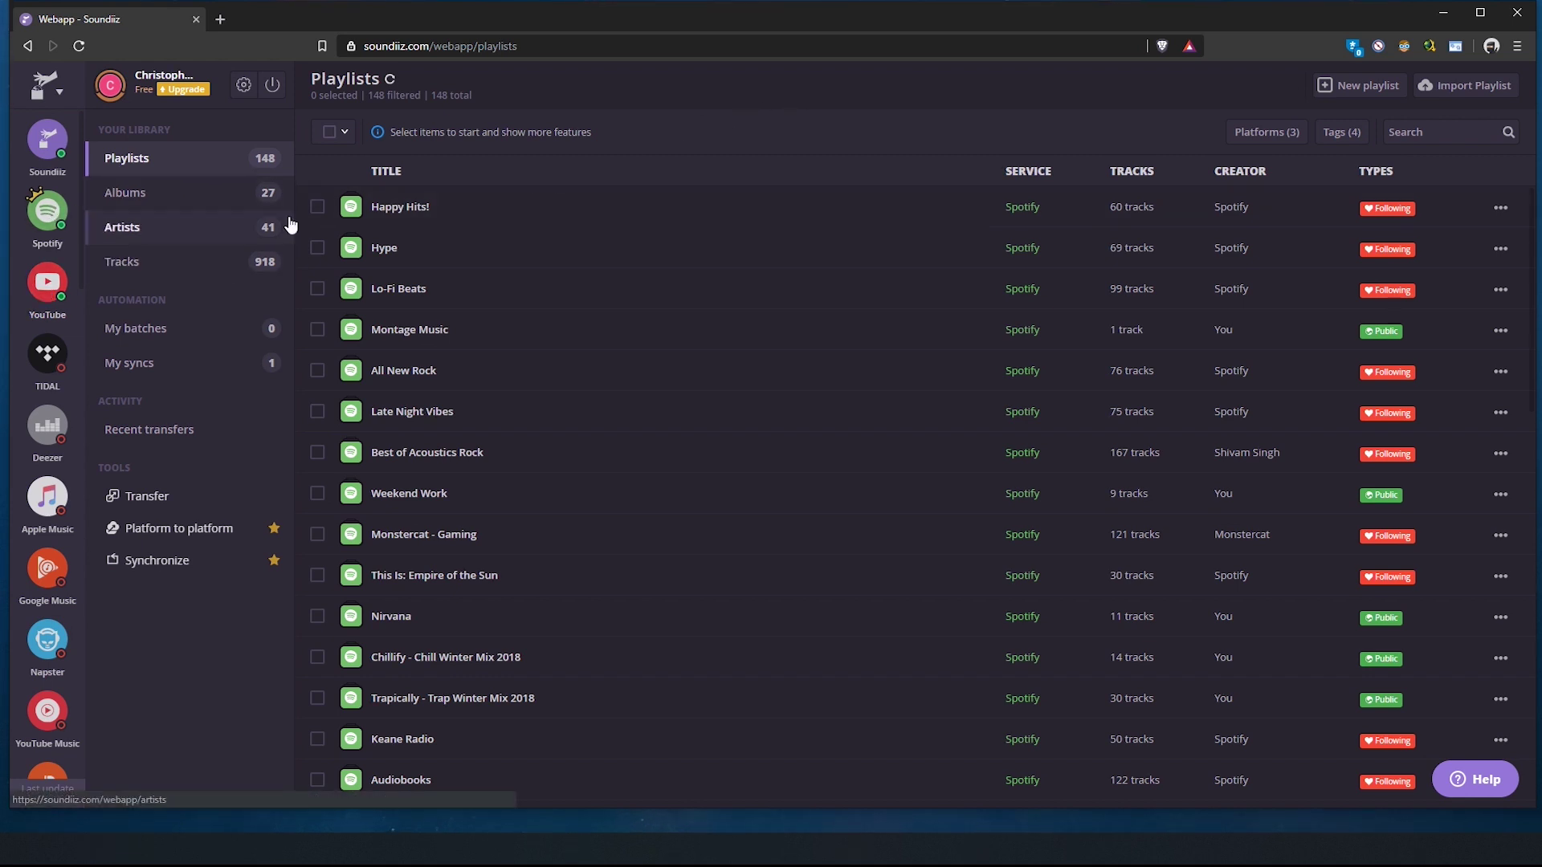
# Scan the 148 Spotify playlists and Platforms filter, then open the Happy Hits! details page.
pyautogui.scroll(-4, 471, 675)
pyautogui.scroll(3, 478, 668)
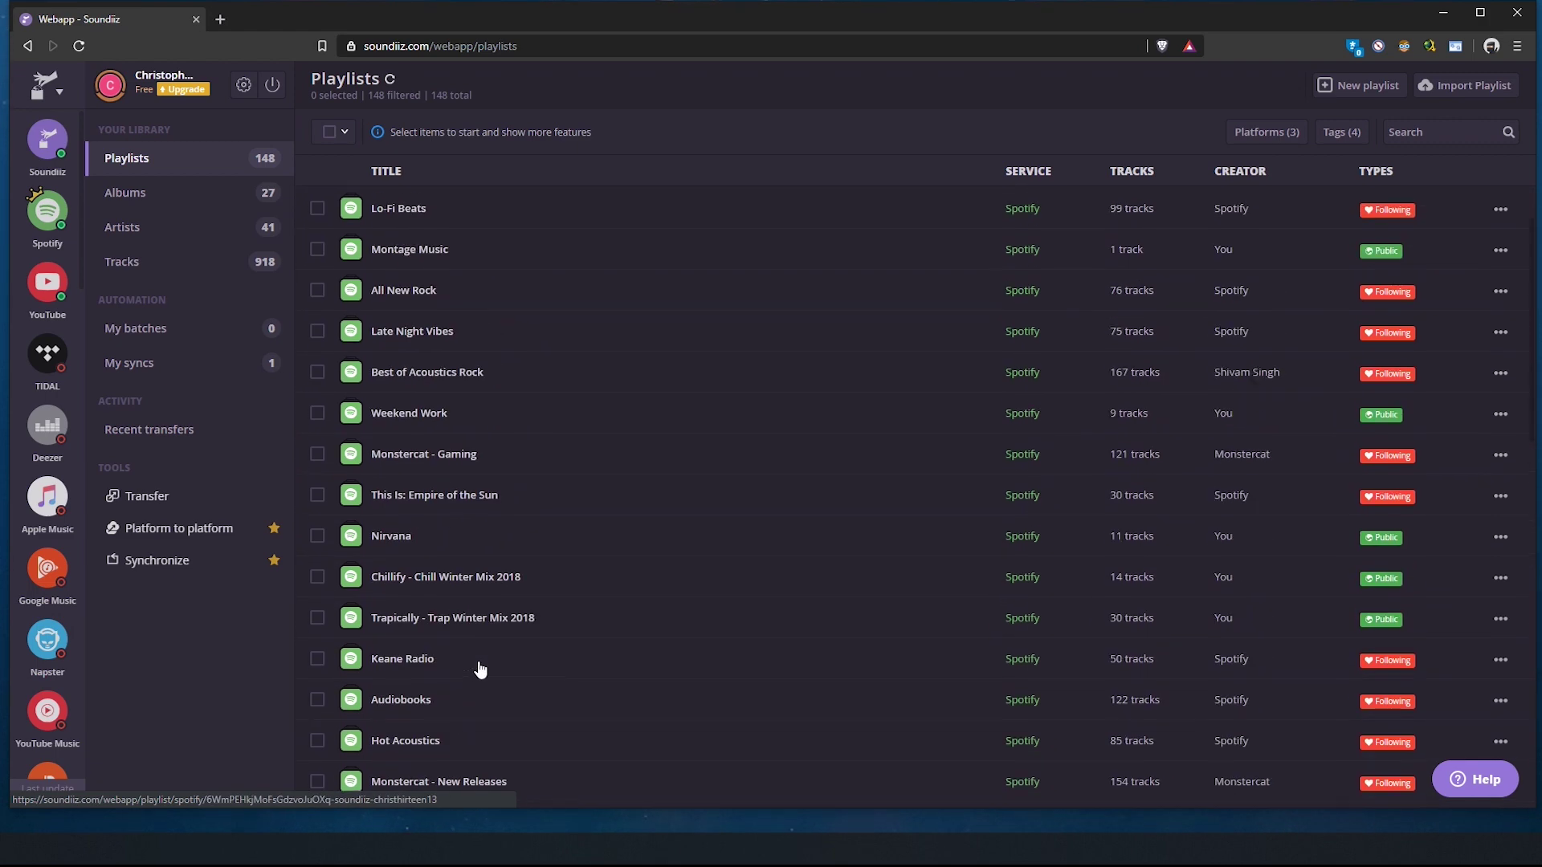
pyautogui.scroll(-3, 487, 663)
pyautogui.scroll(-3, 487, 663)
pyautogui.scroll(6, 490, 650)
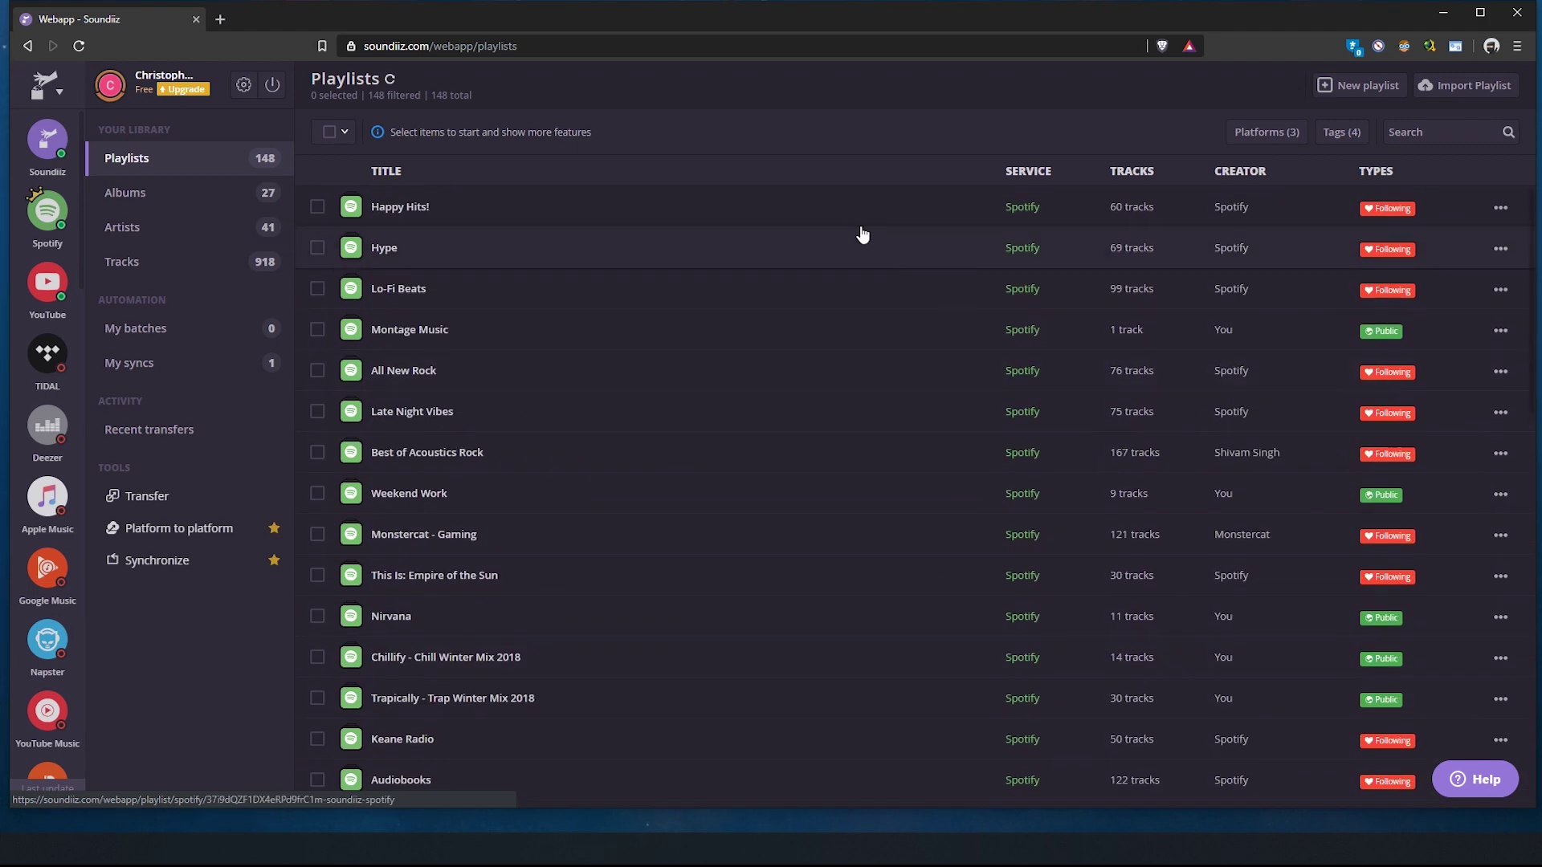
pyautogui.click(1228, 133)
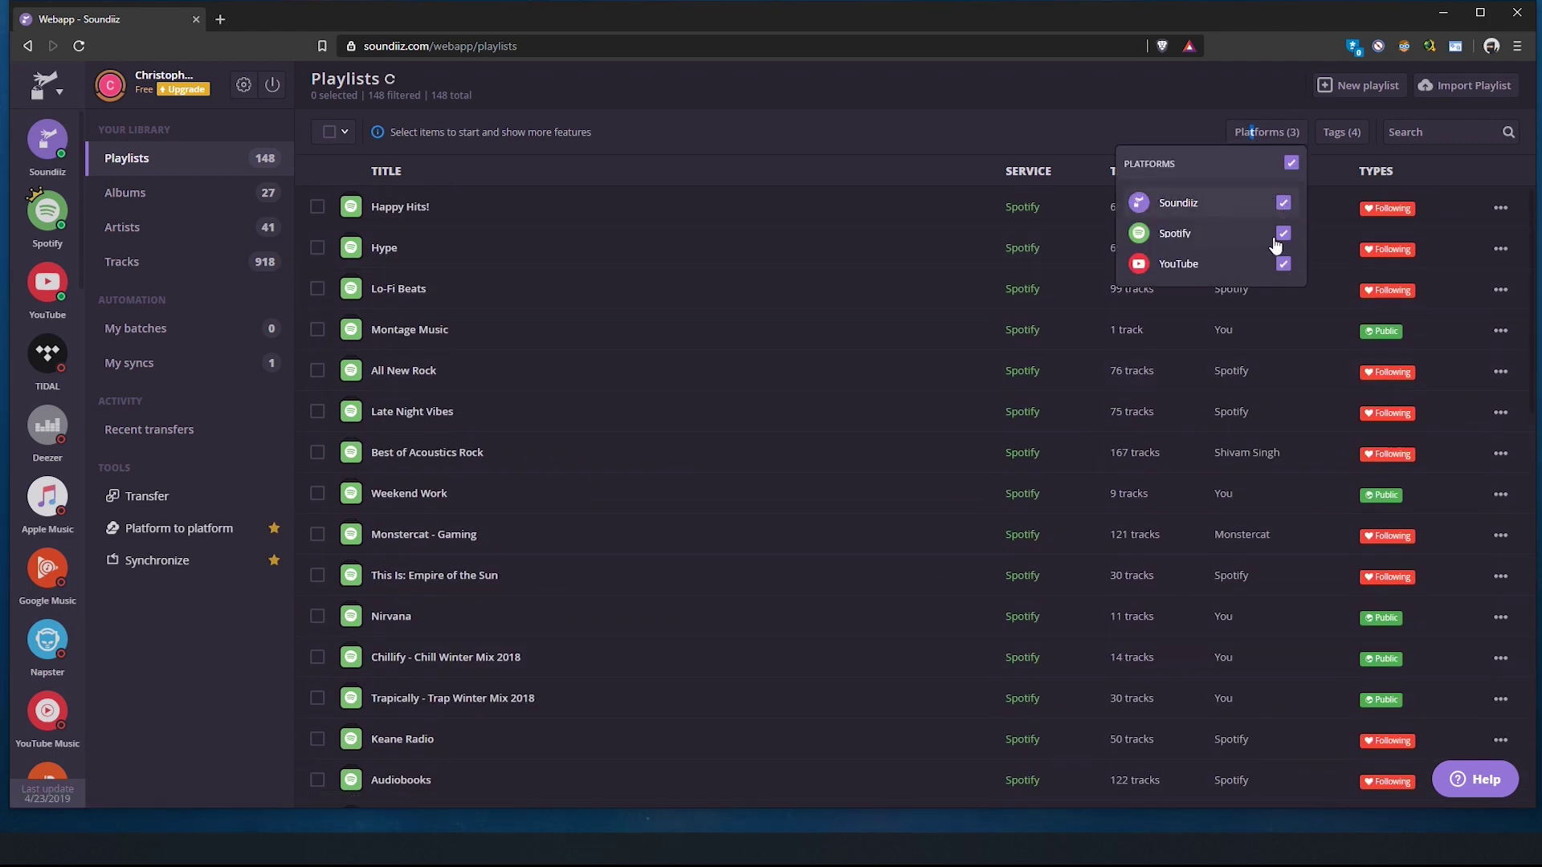
pyautogui.click(1157, 138)
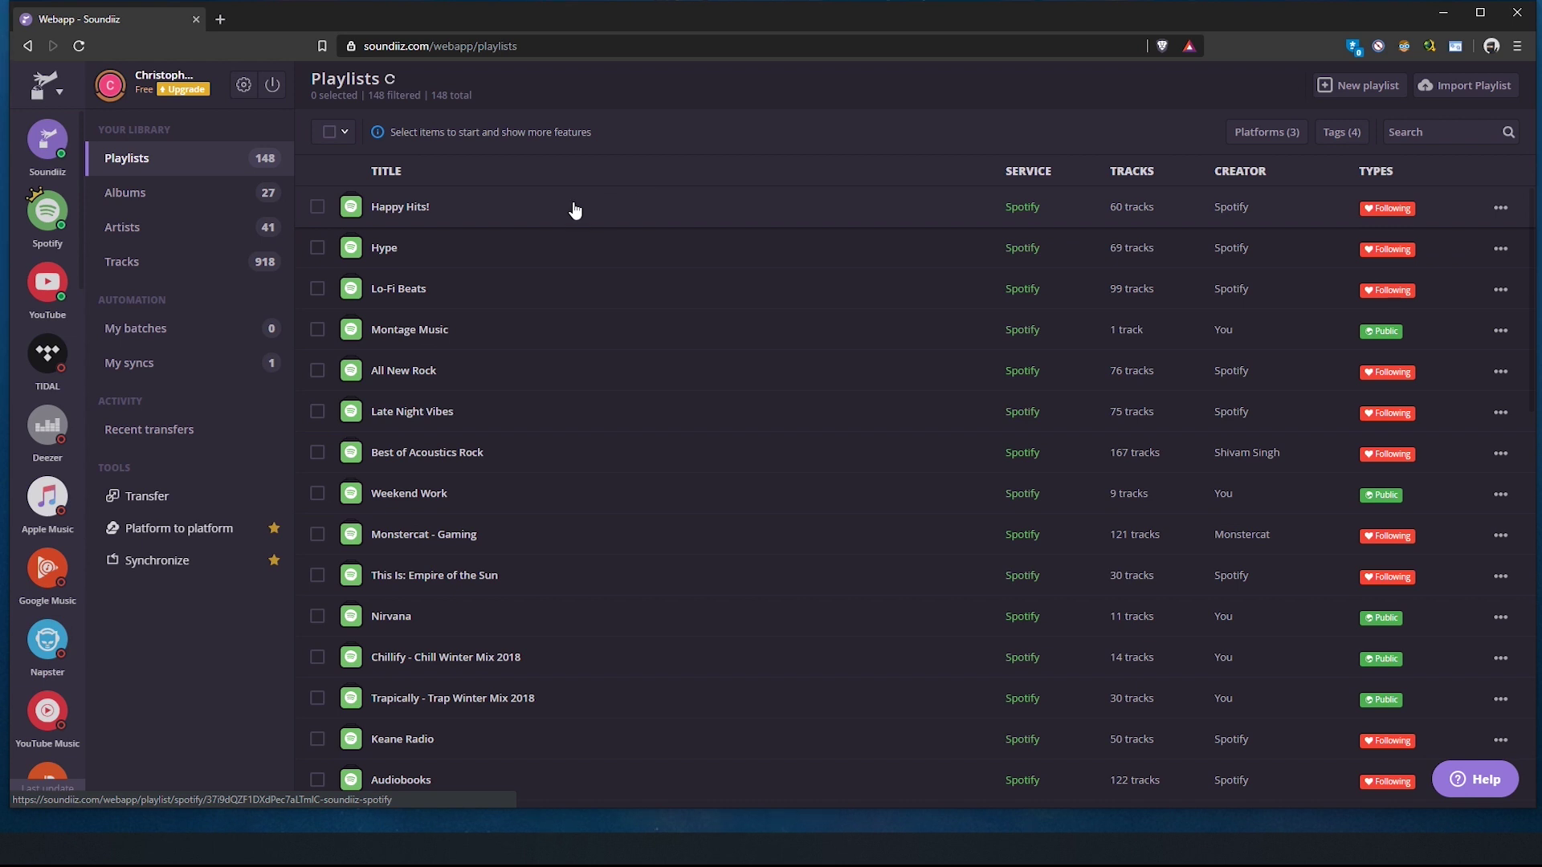
pyautogui.click(405, 211)
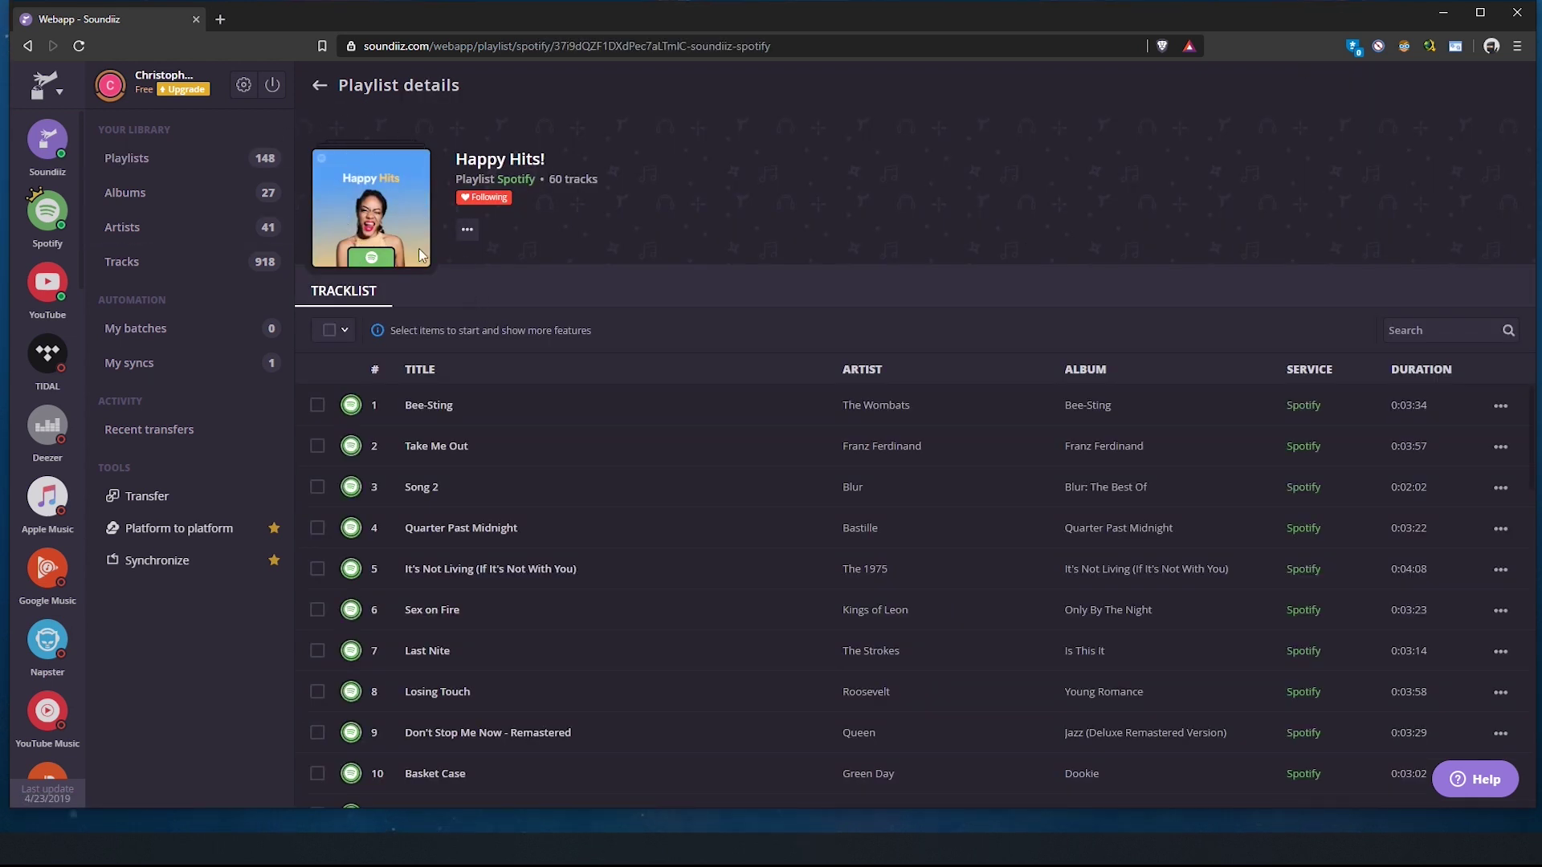
# Choose Convert to... from the Happy Hits! options menu to open the Convert dialog.
pyautogui.scroll(-15, 492, 418)
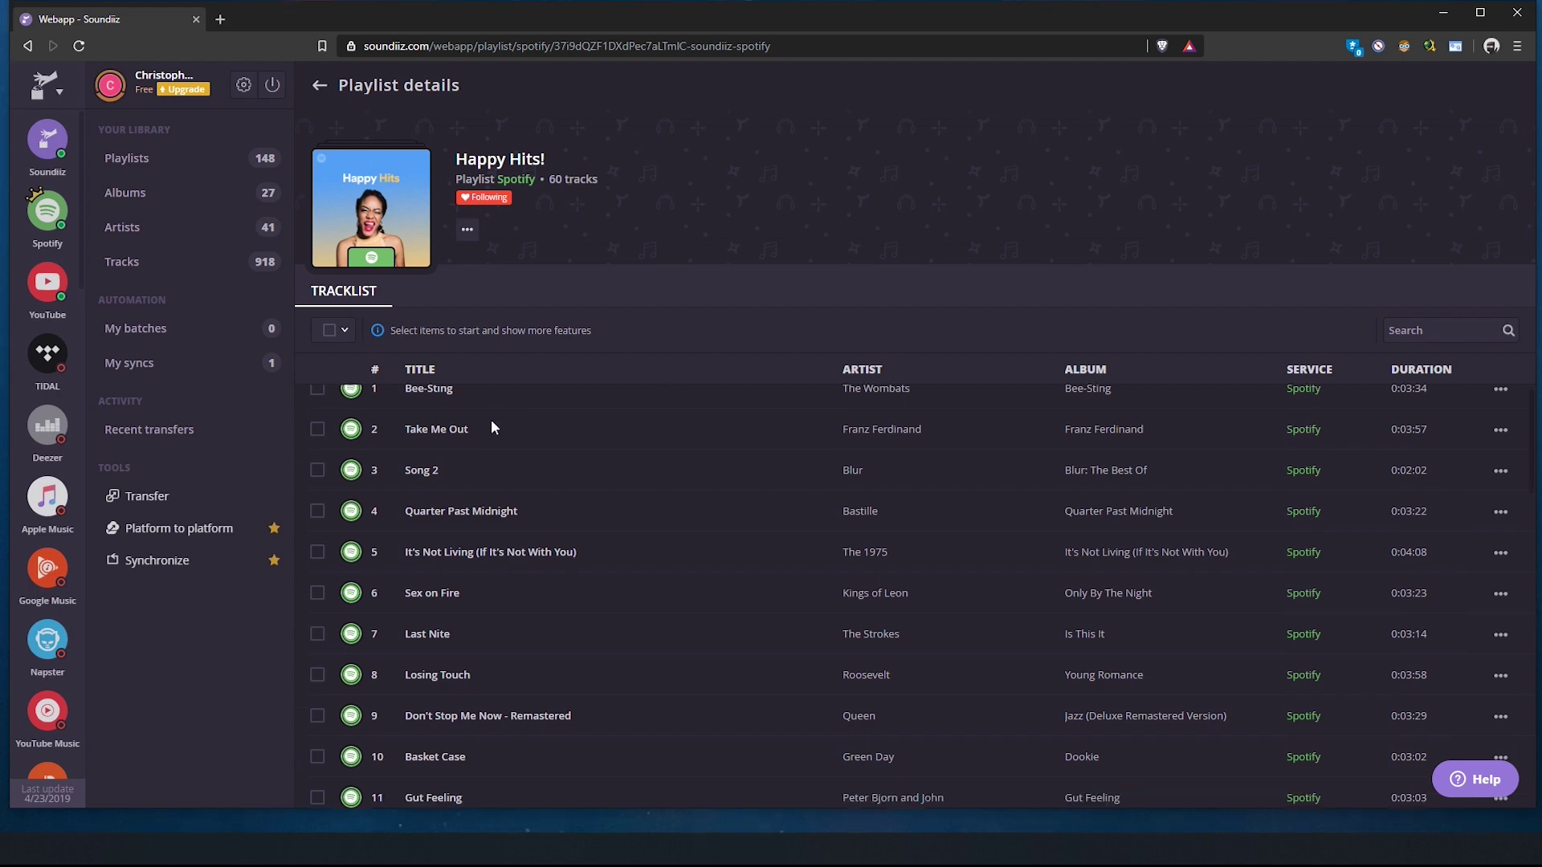
pyautogui.scroll(15, 493, 416)
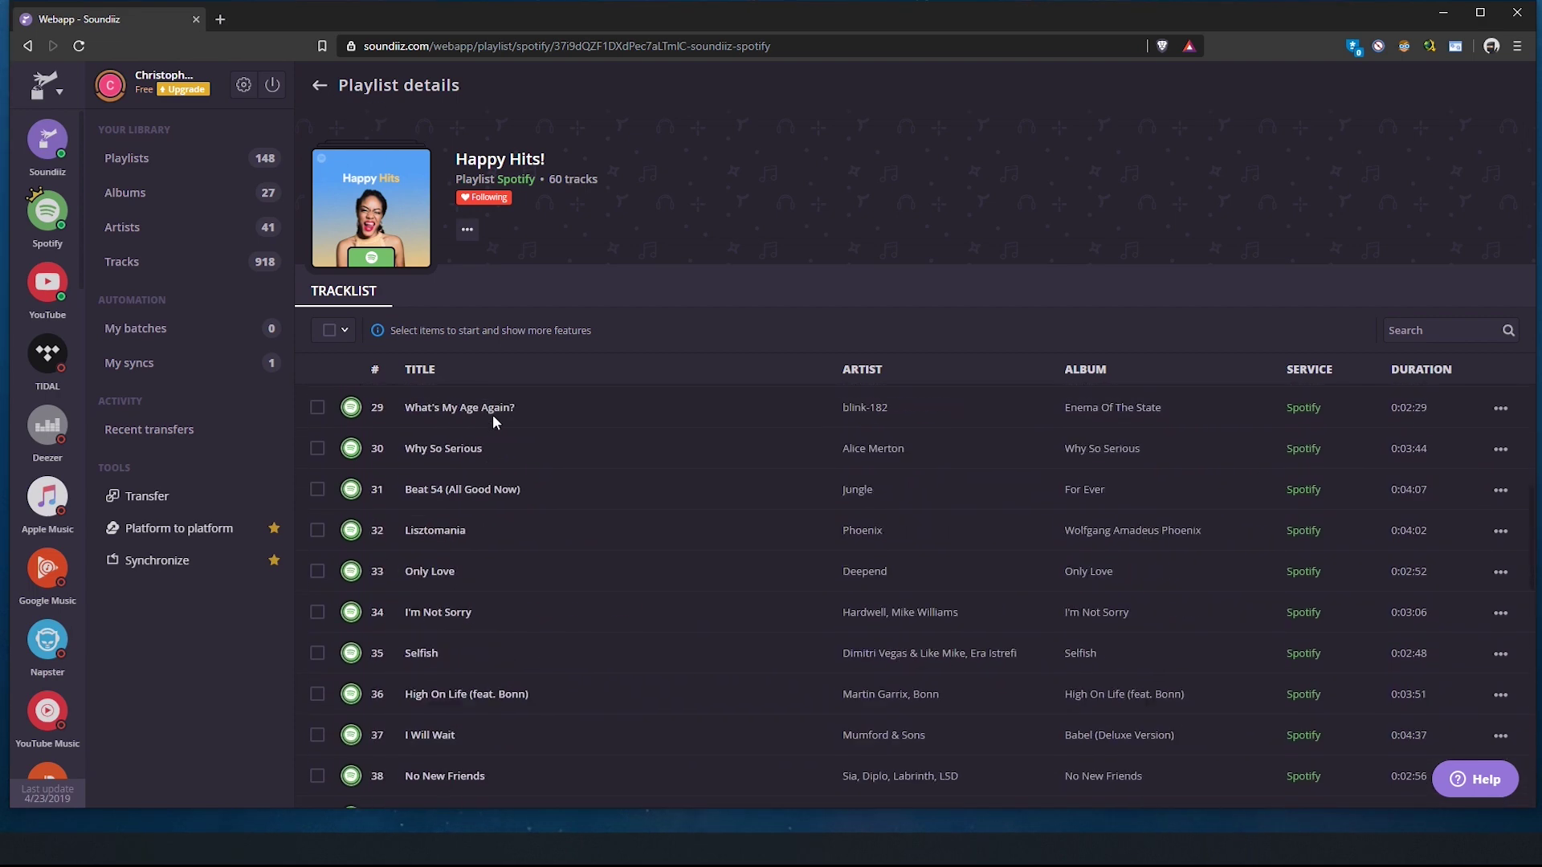
pyautogui.click(467, 232)
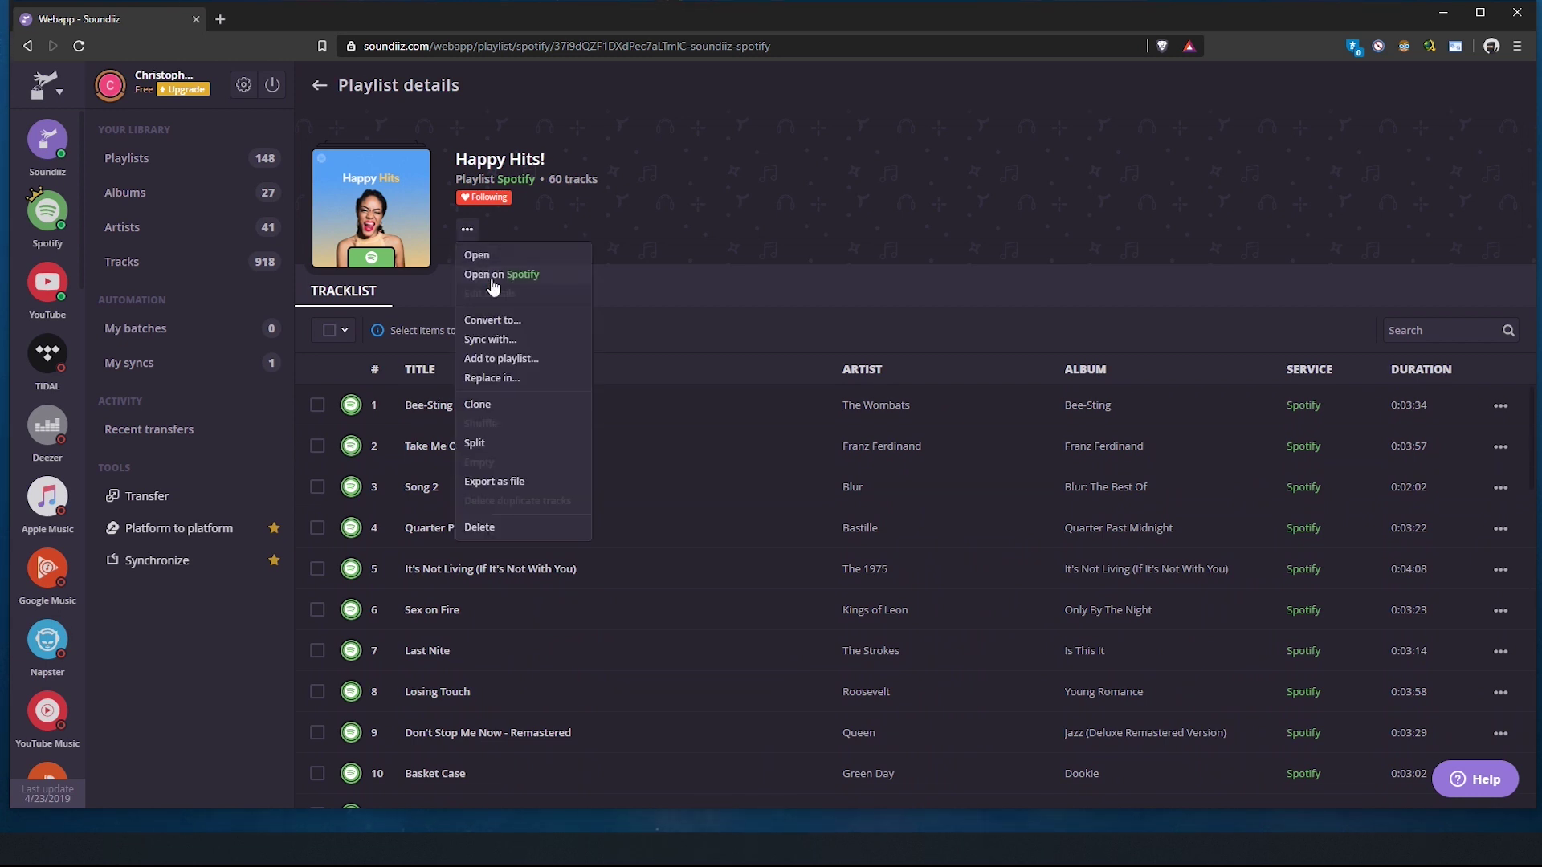
pyautogui.click(499, 320)
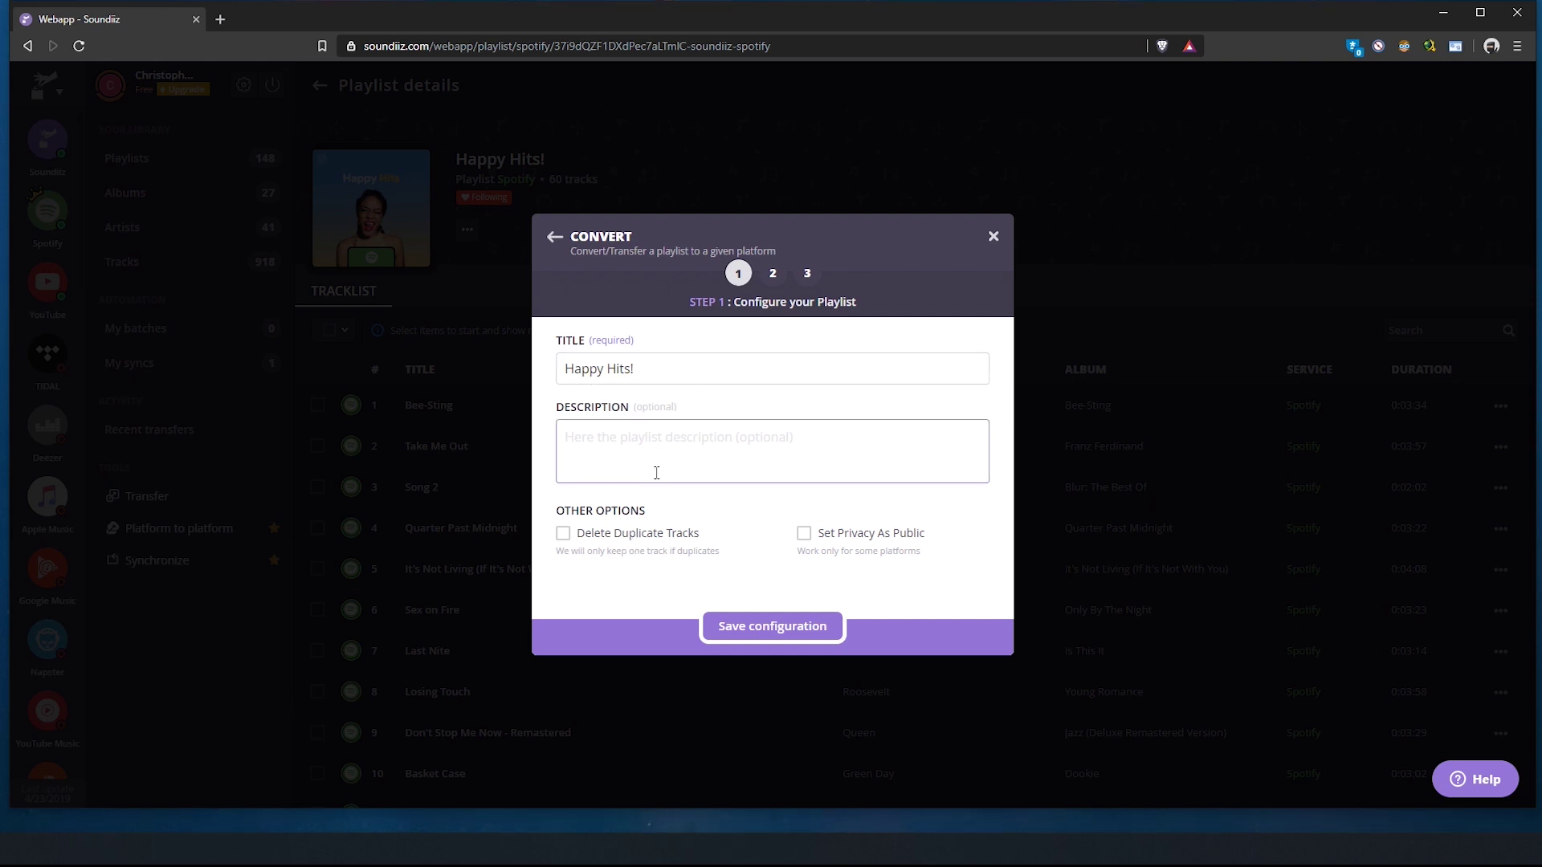
# Keep the title Happy Hits! and enable Delete Duplicate Tracks and Set Privacy As Public.
pyautogui.click(667, 363)
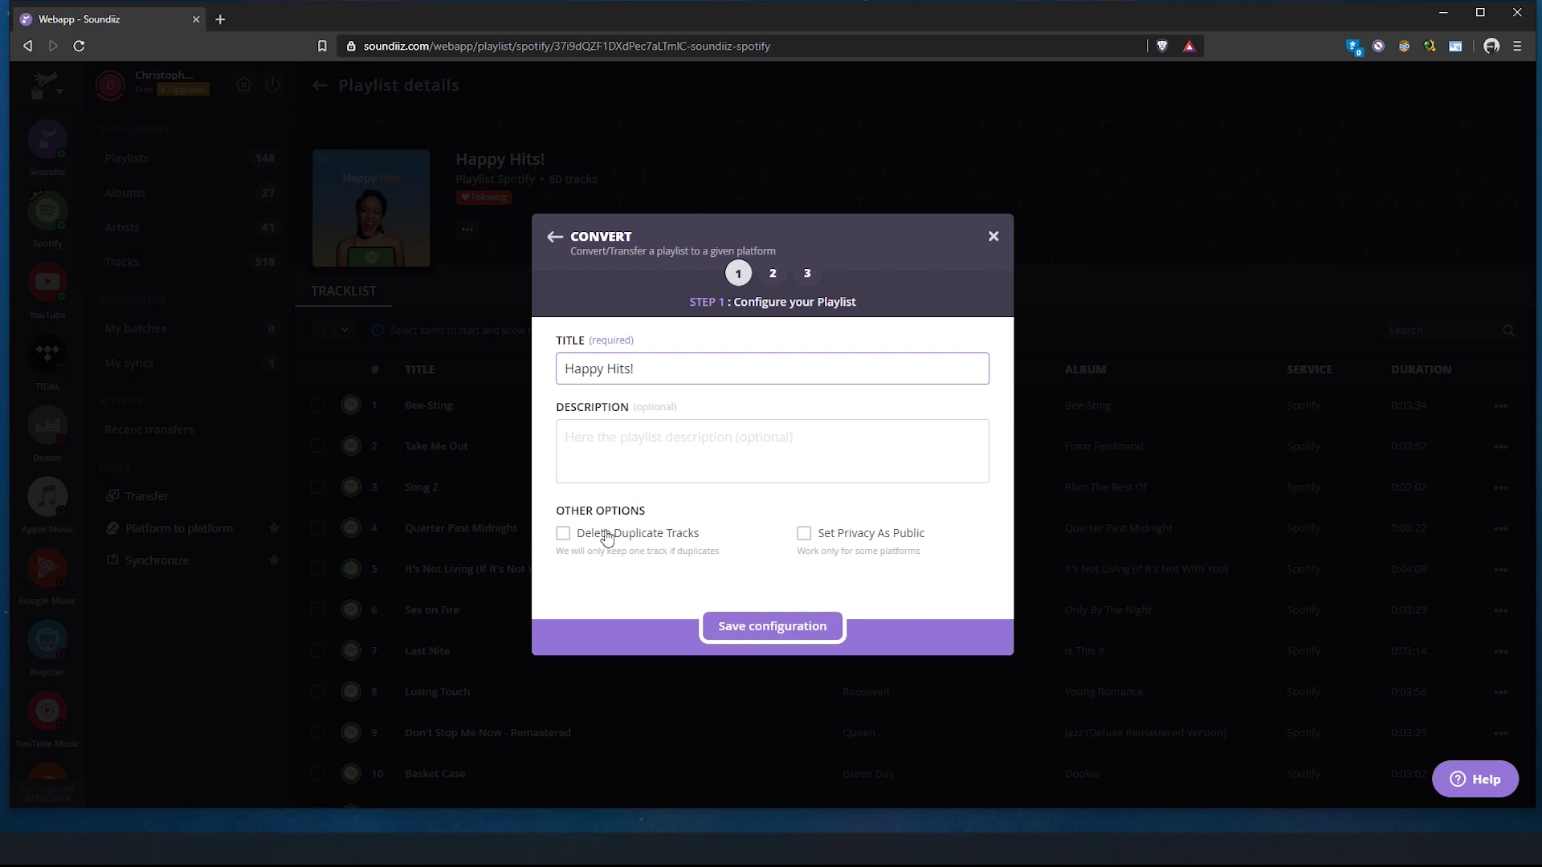
pyautogui.click(636, 566)
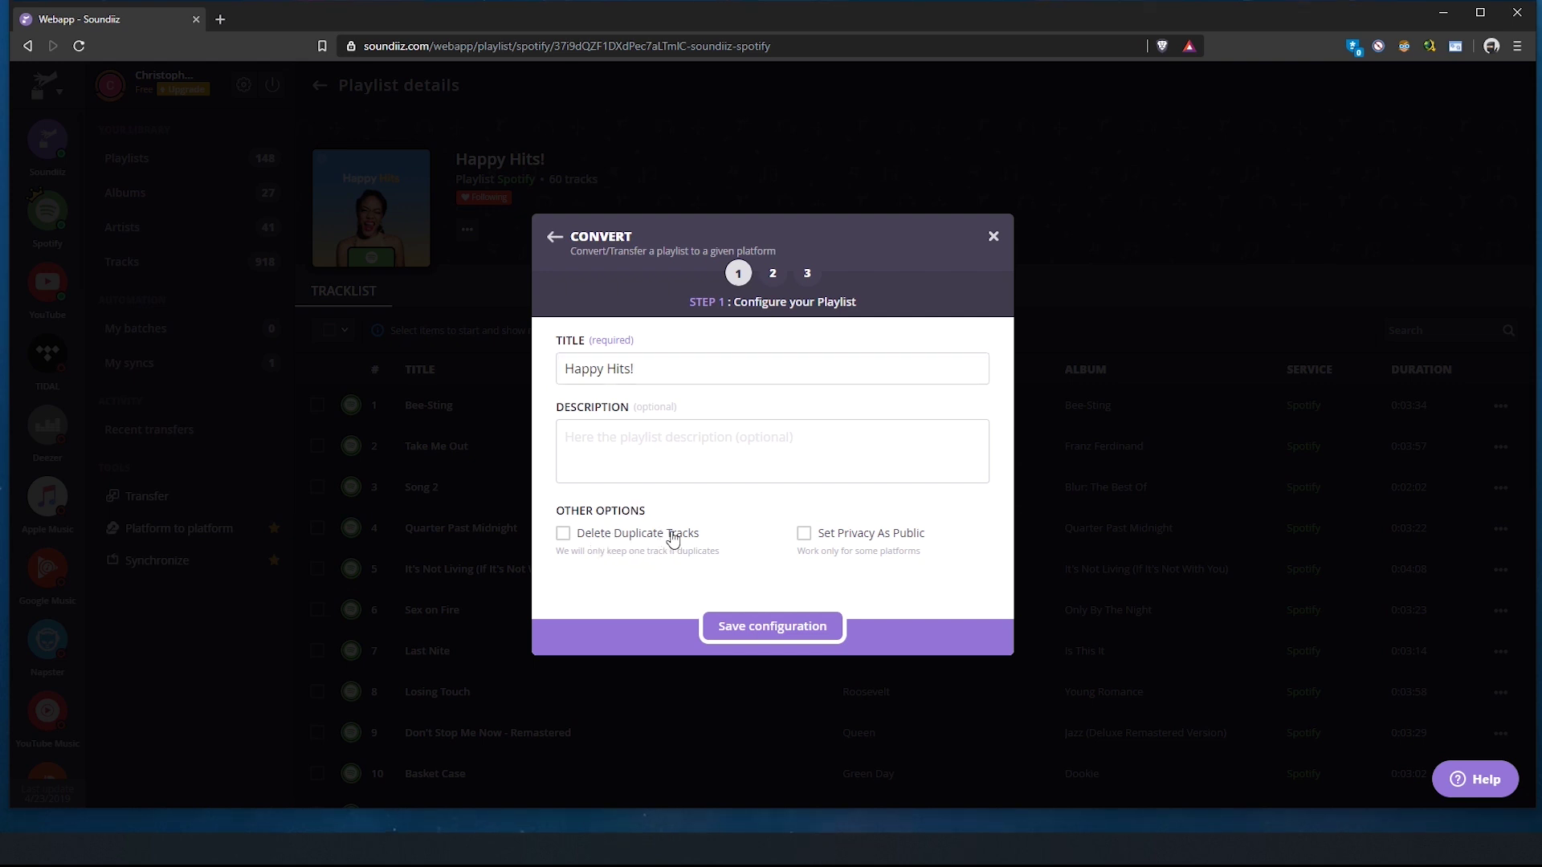
pyautogui.click(564, 539)
pyautogui.click(898, 545)
# Save the configuration and confirm the full 60/60 tracklist in Step 2.
pyautogui.click(775, 629)
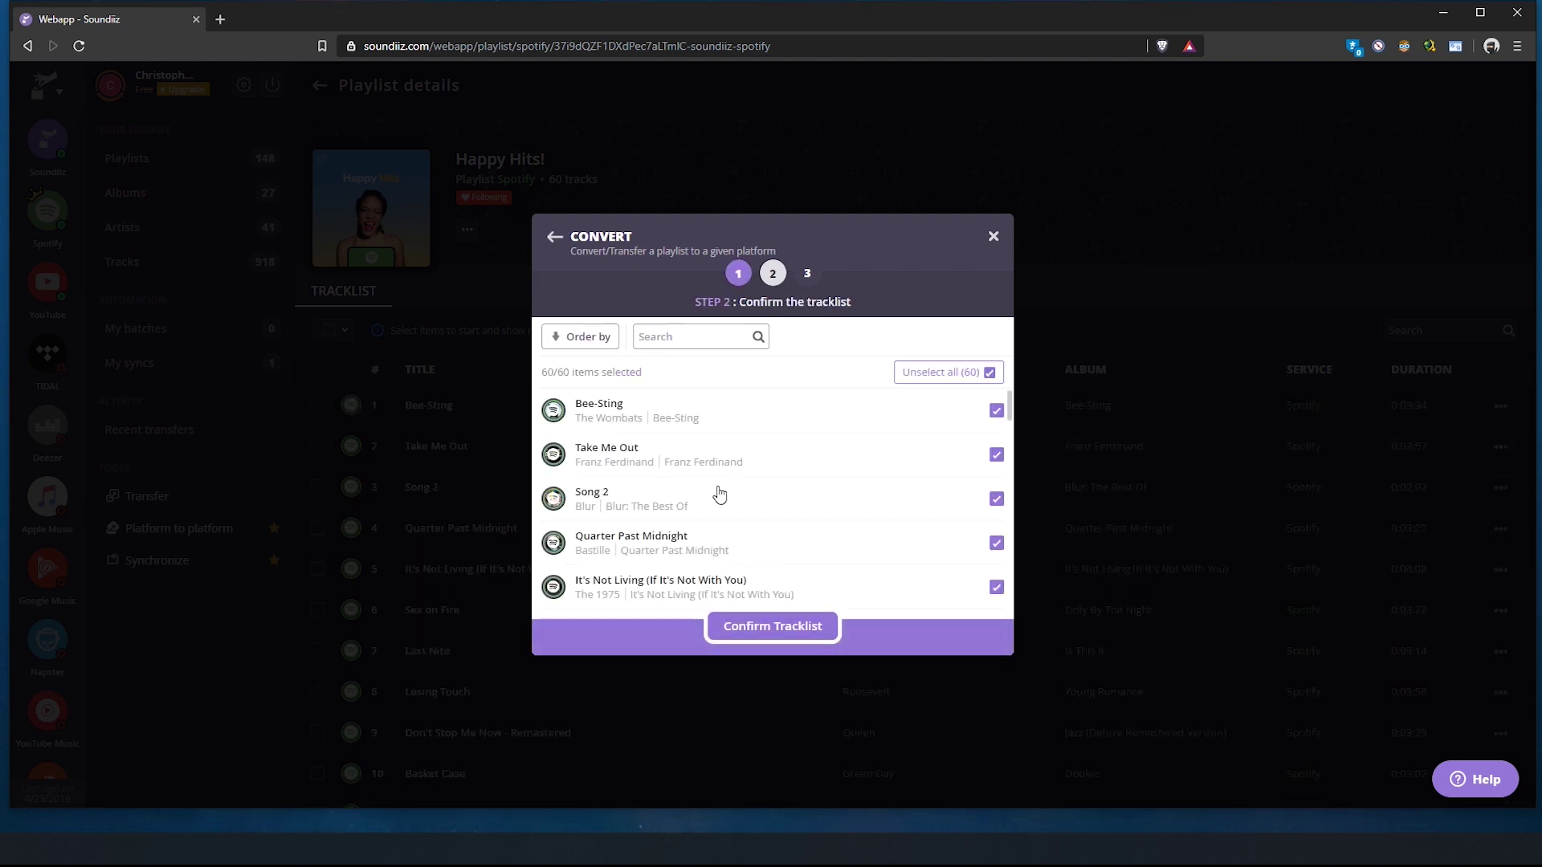
pyautogui.scroll(-10, 743, 503)
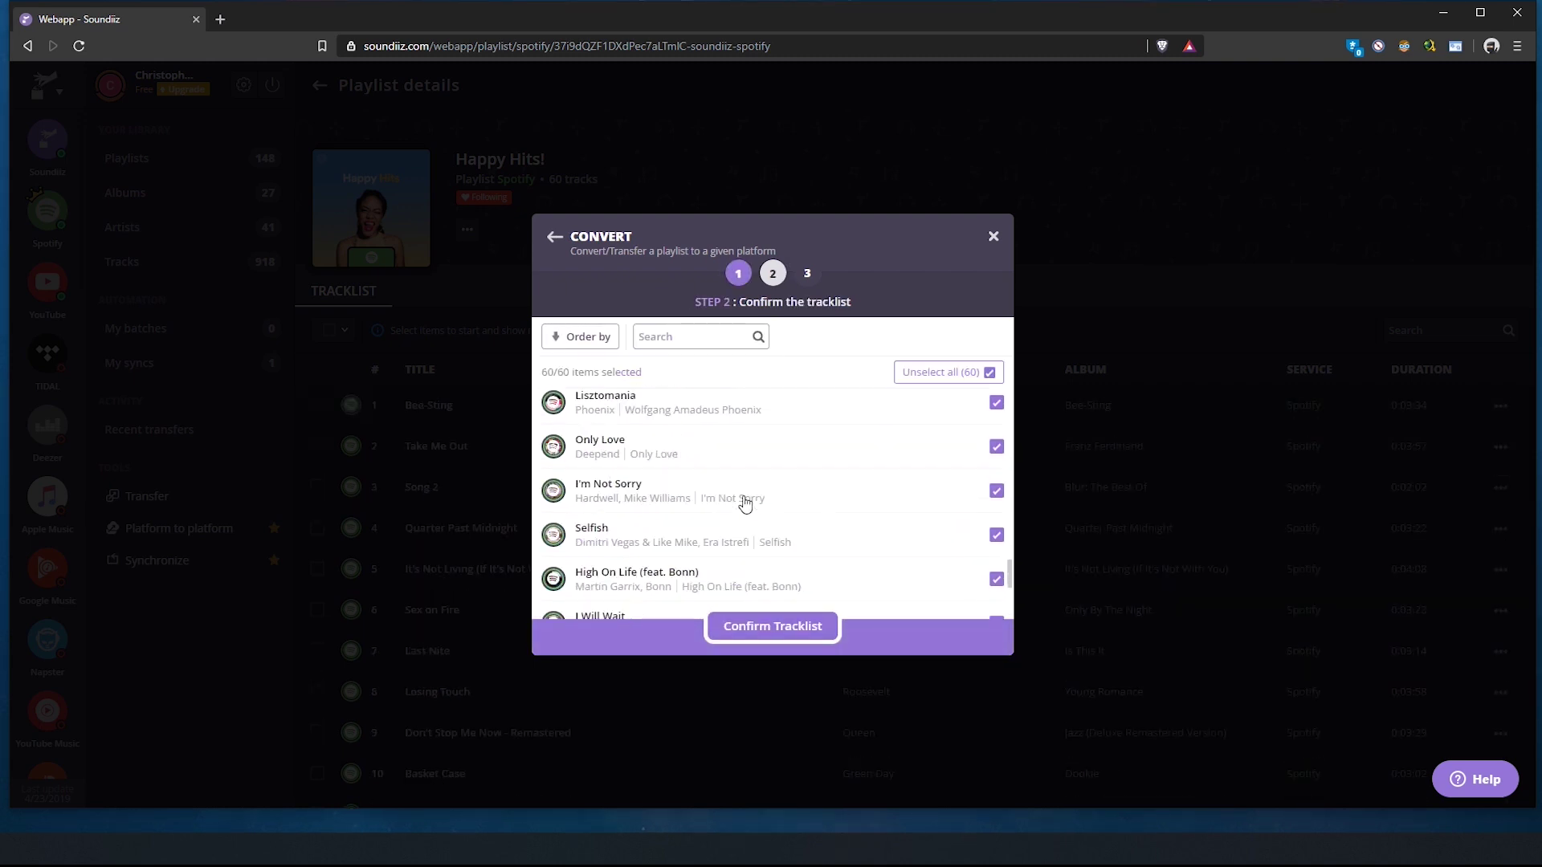
pyautogui.scroll(-10, 744, 504)
pyautogui.scroll(10, 744, 506)
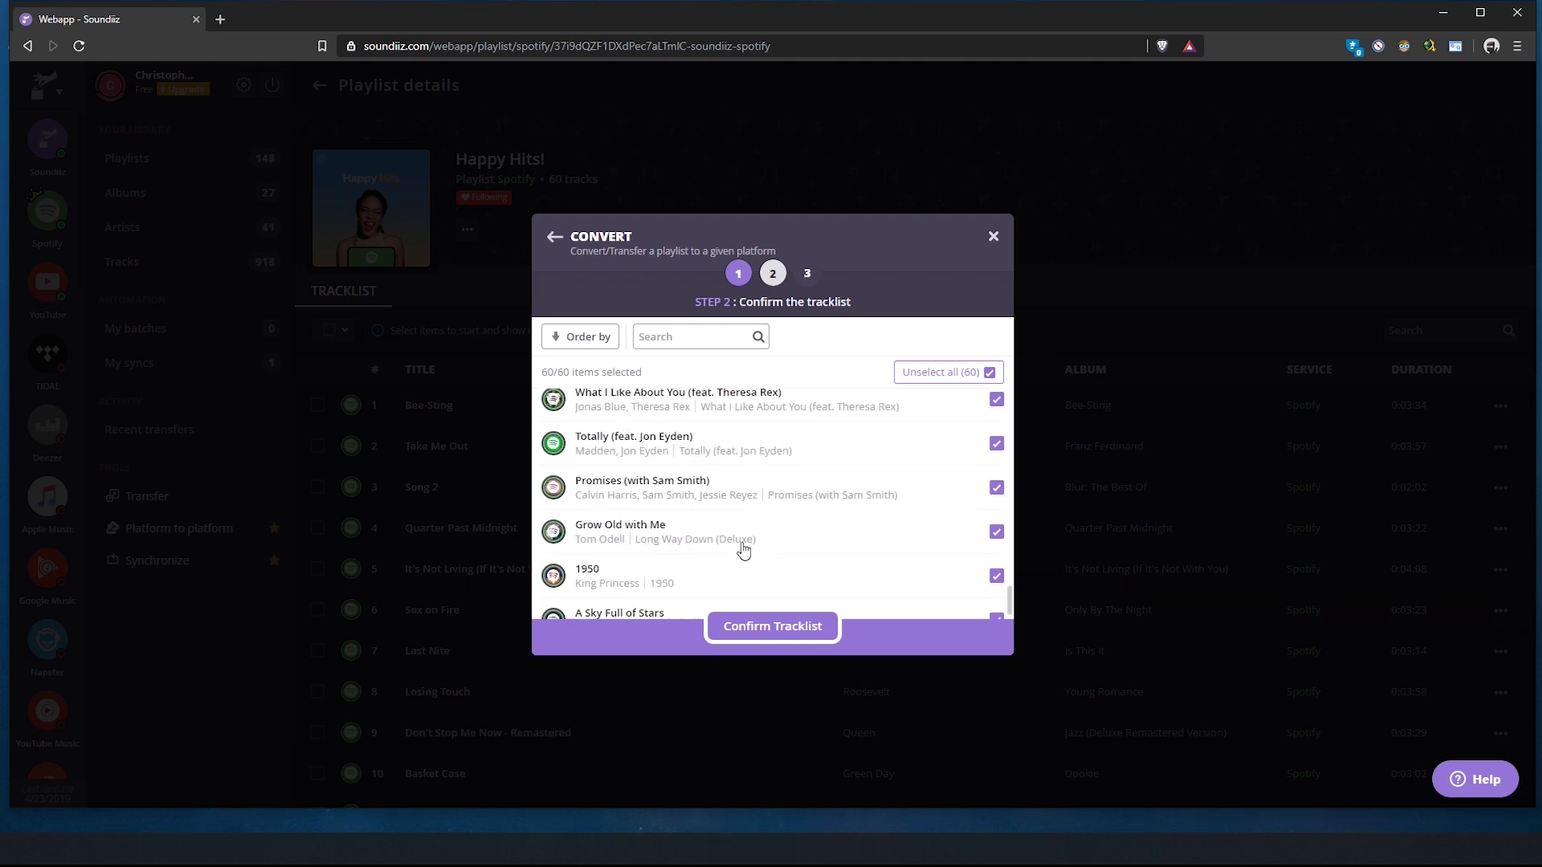
pyautogui.scroll(-10, 749, 540)
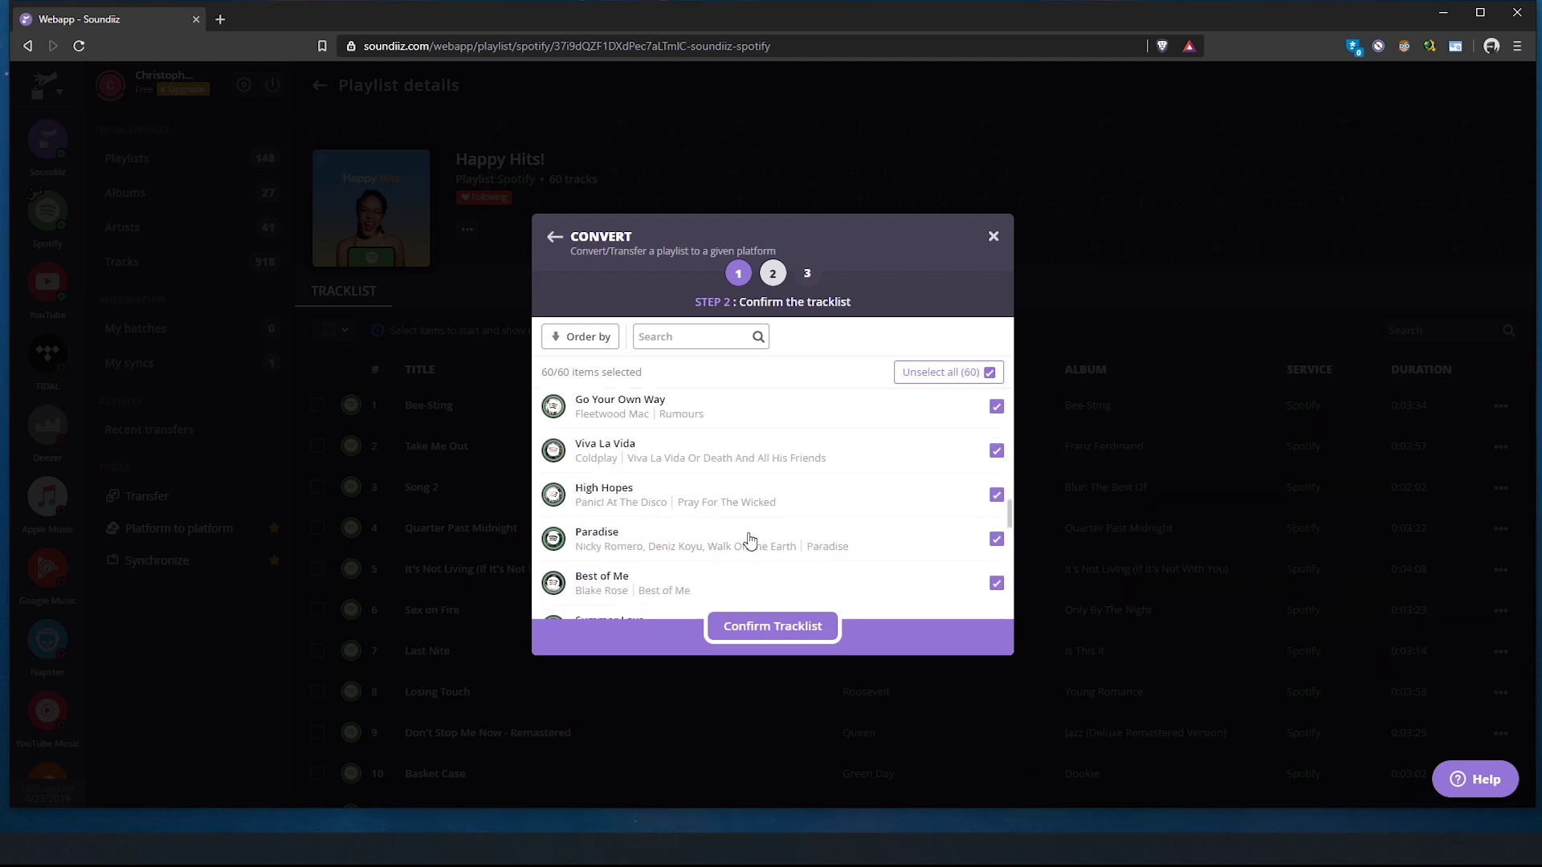
pyautogui.scroll(10, 749, 540)
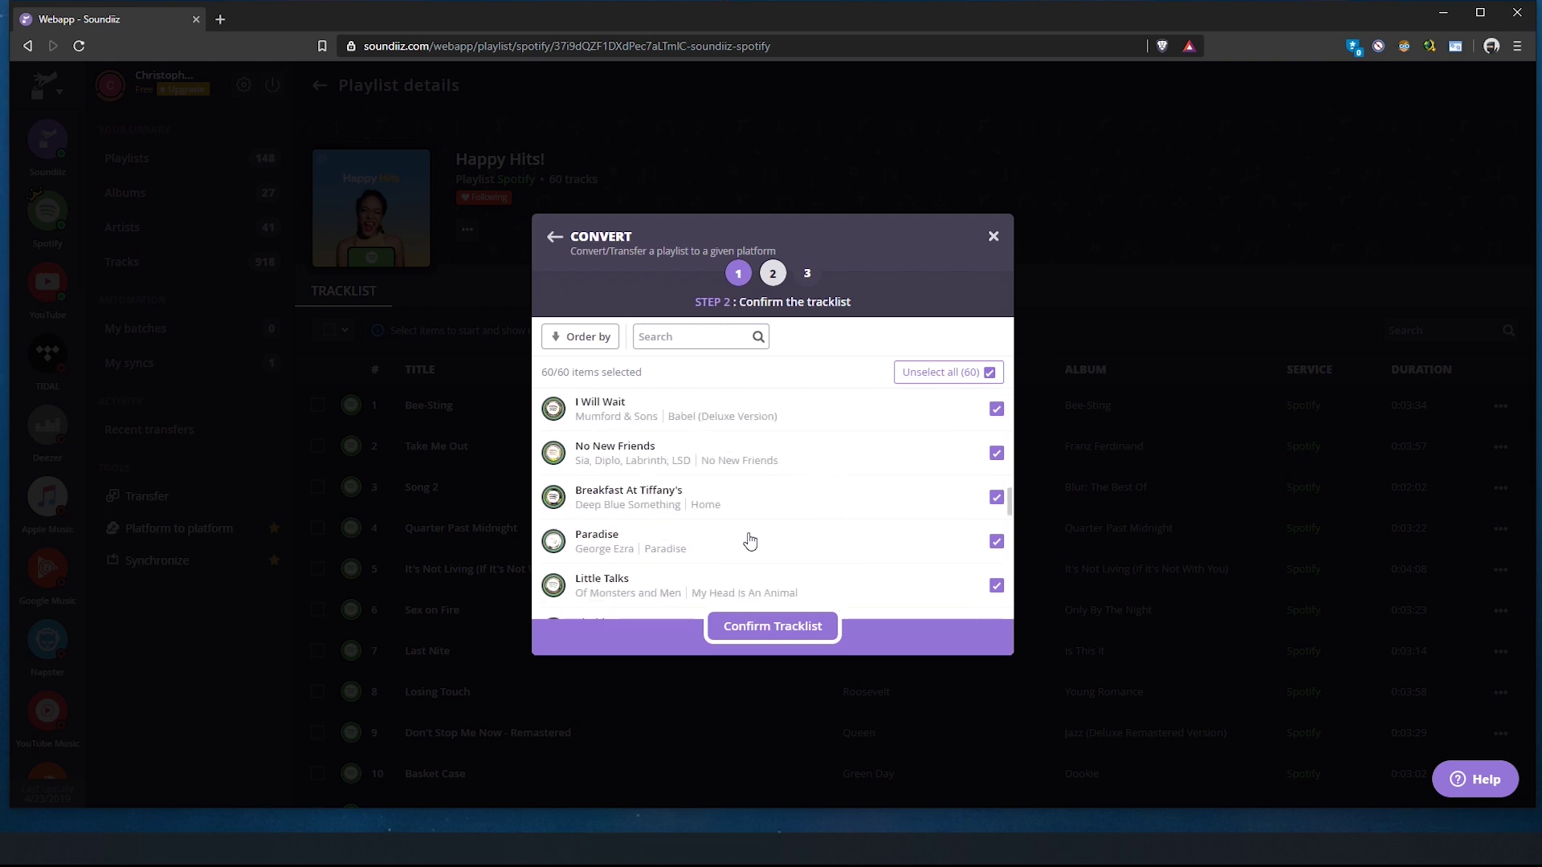
pyautogui.scroll(10, 749, 540)
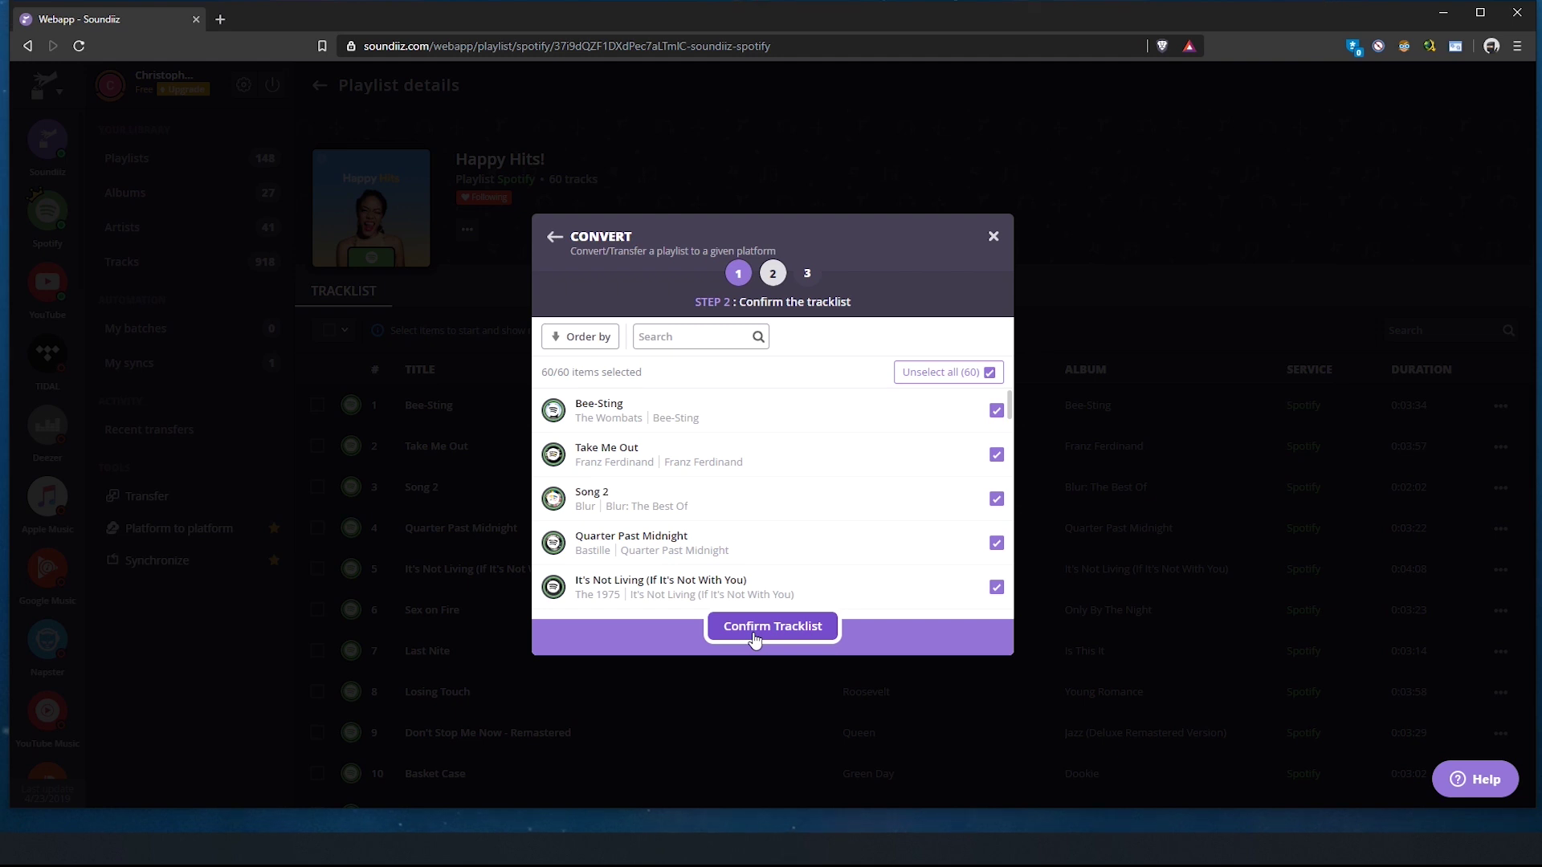
pyautogui.click(755, 640)
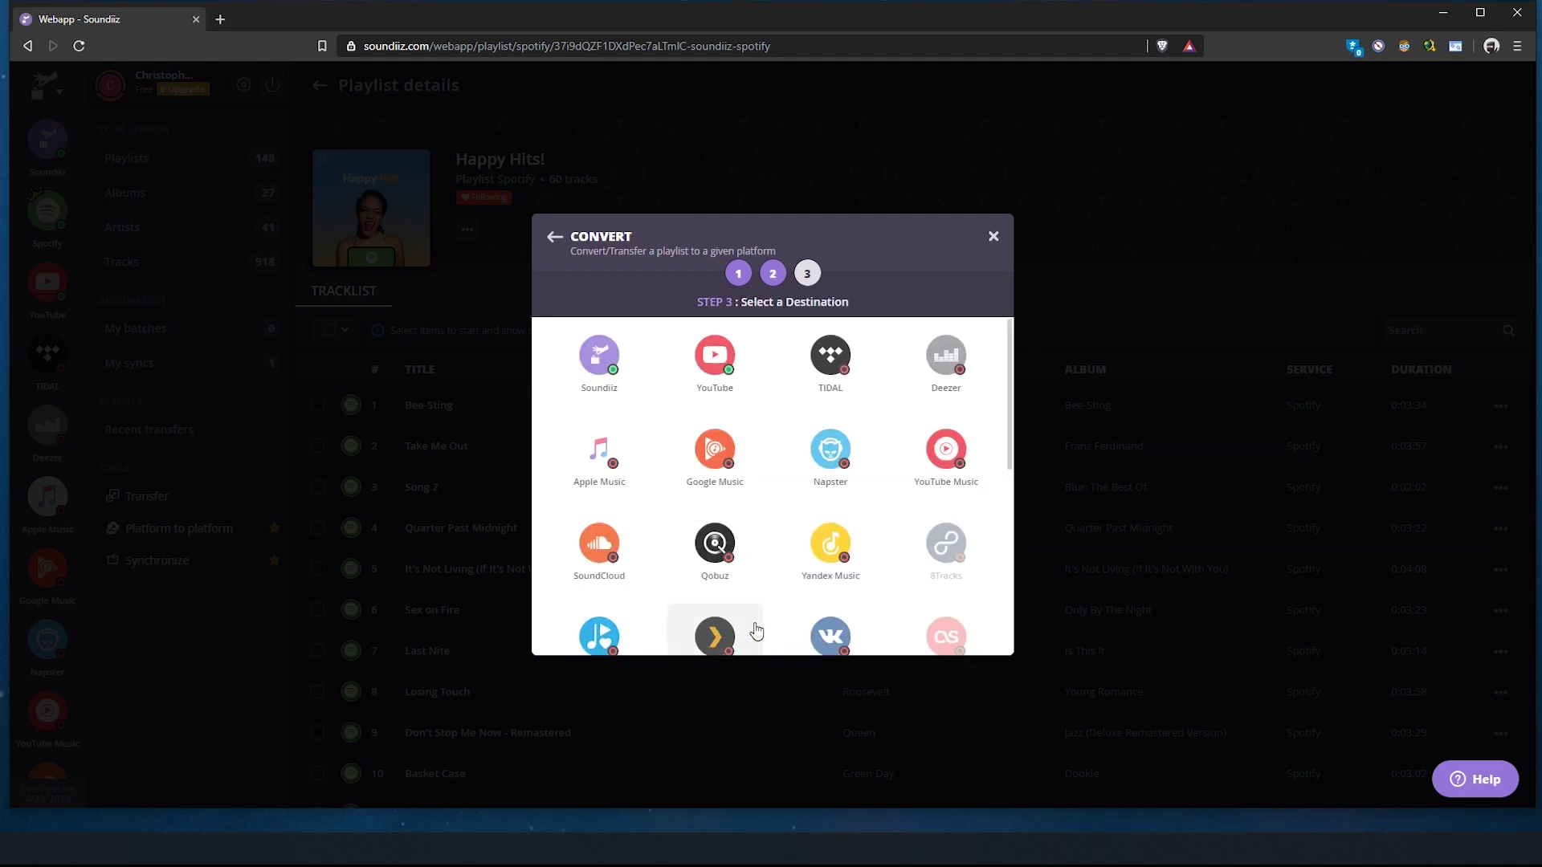
# Pick YouTube as the Step 3 destination and let the conversion finish successfully.
pyautogui.click(714, 358)
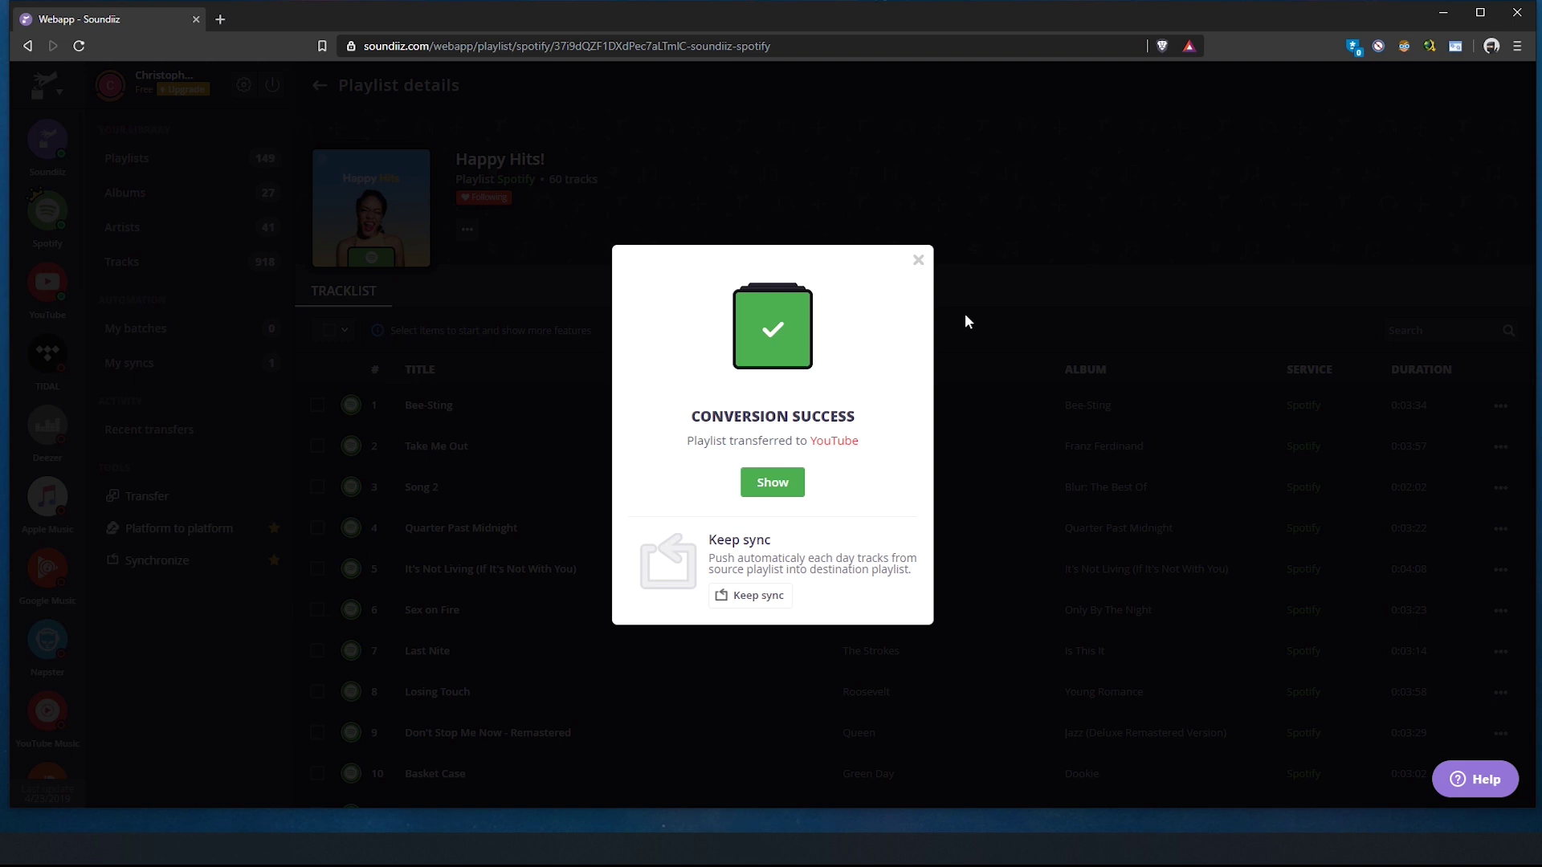
# Review the converted 60-track YouTube playlist in Soundiiz, then open it on YouTube itself.
pyautogui.click(775, 481)
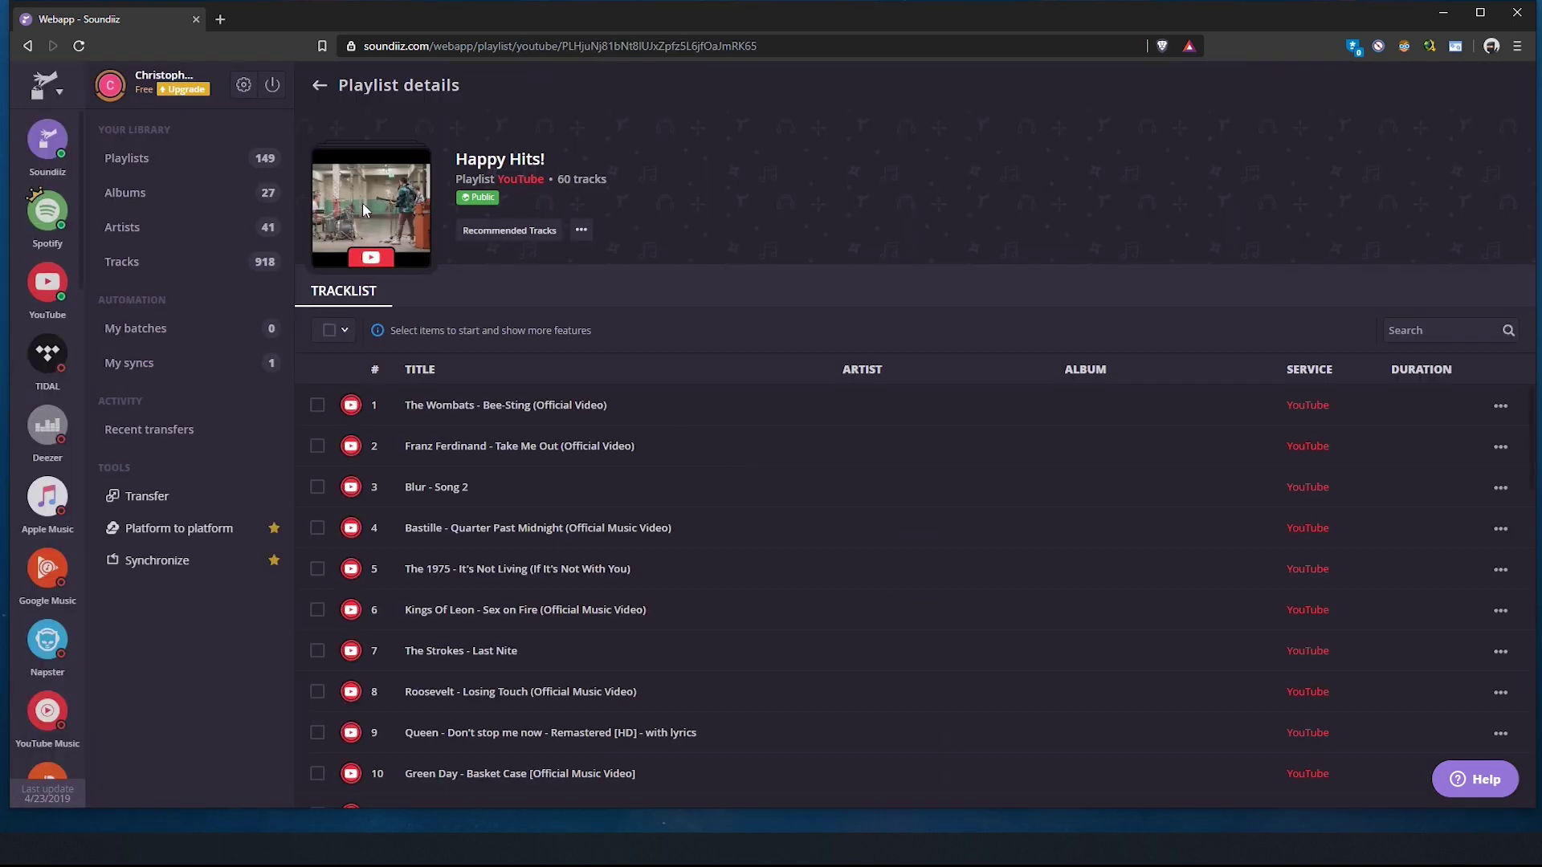
pyautogui.scroll(-10, 529, 546)
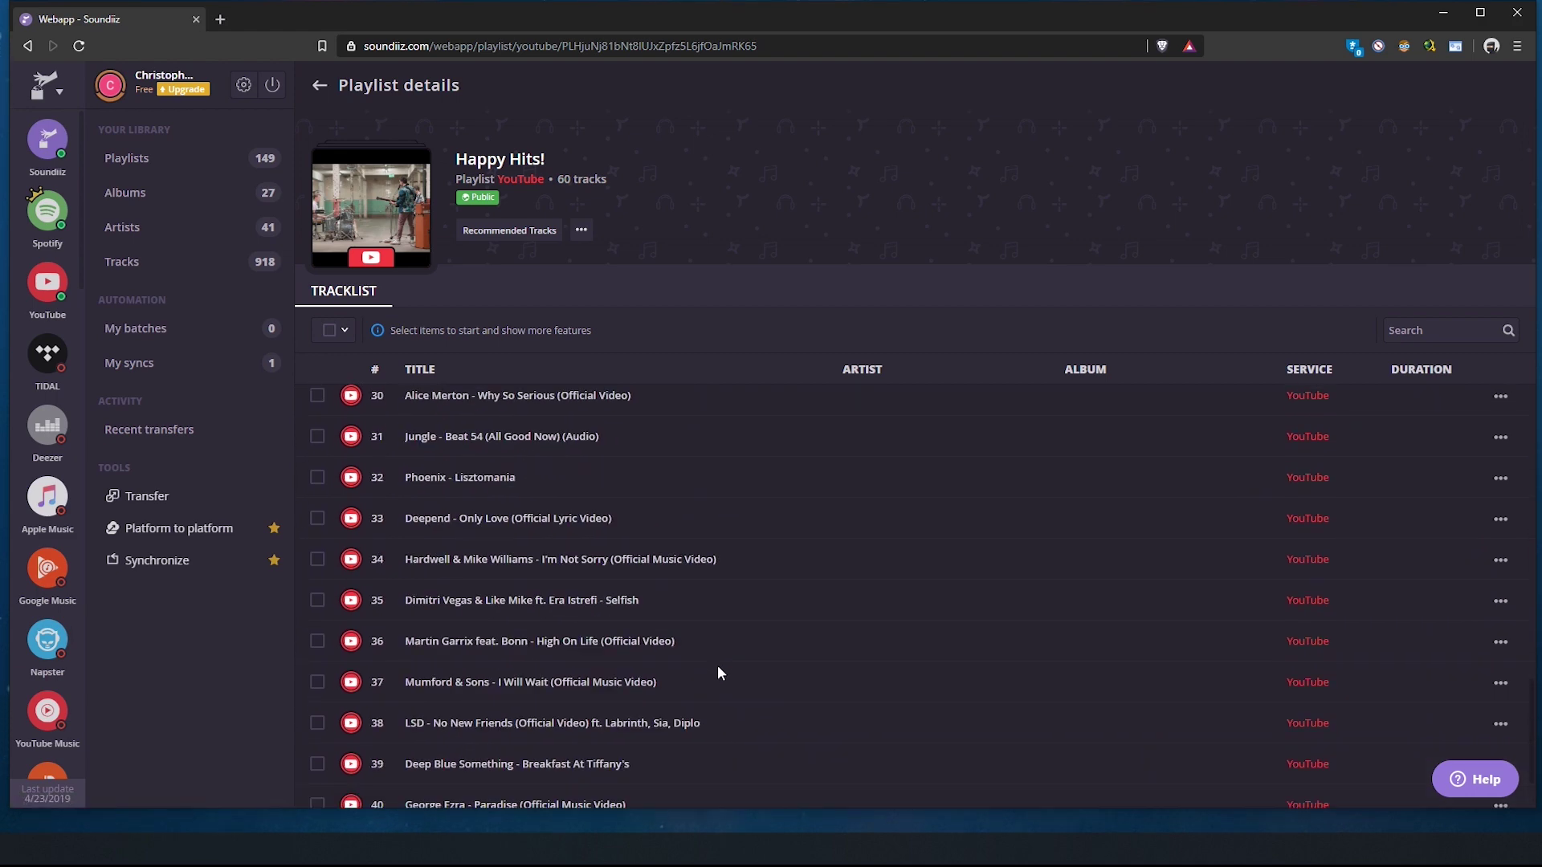
pyautogui.scroll(8, 716, 664)
pyautogui.scroll(3, 715, 655)
pyautogui.scroll(-18, 537, 471)
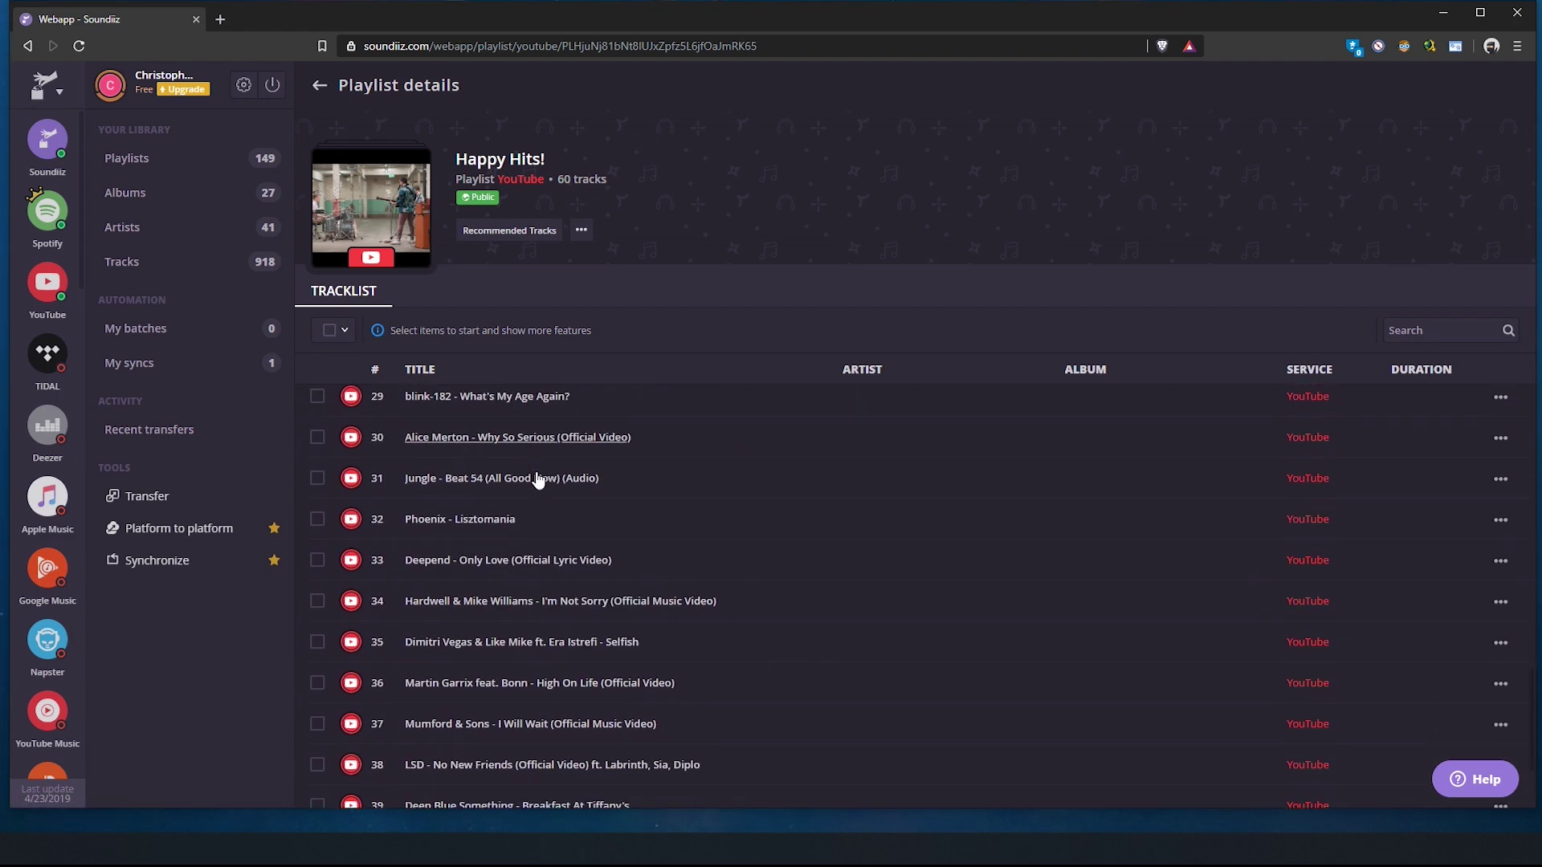
pyautogui.scroll(15, 744, 613)
pyautogui.scroll(-15, 807, 655)
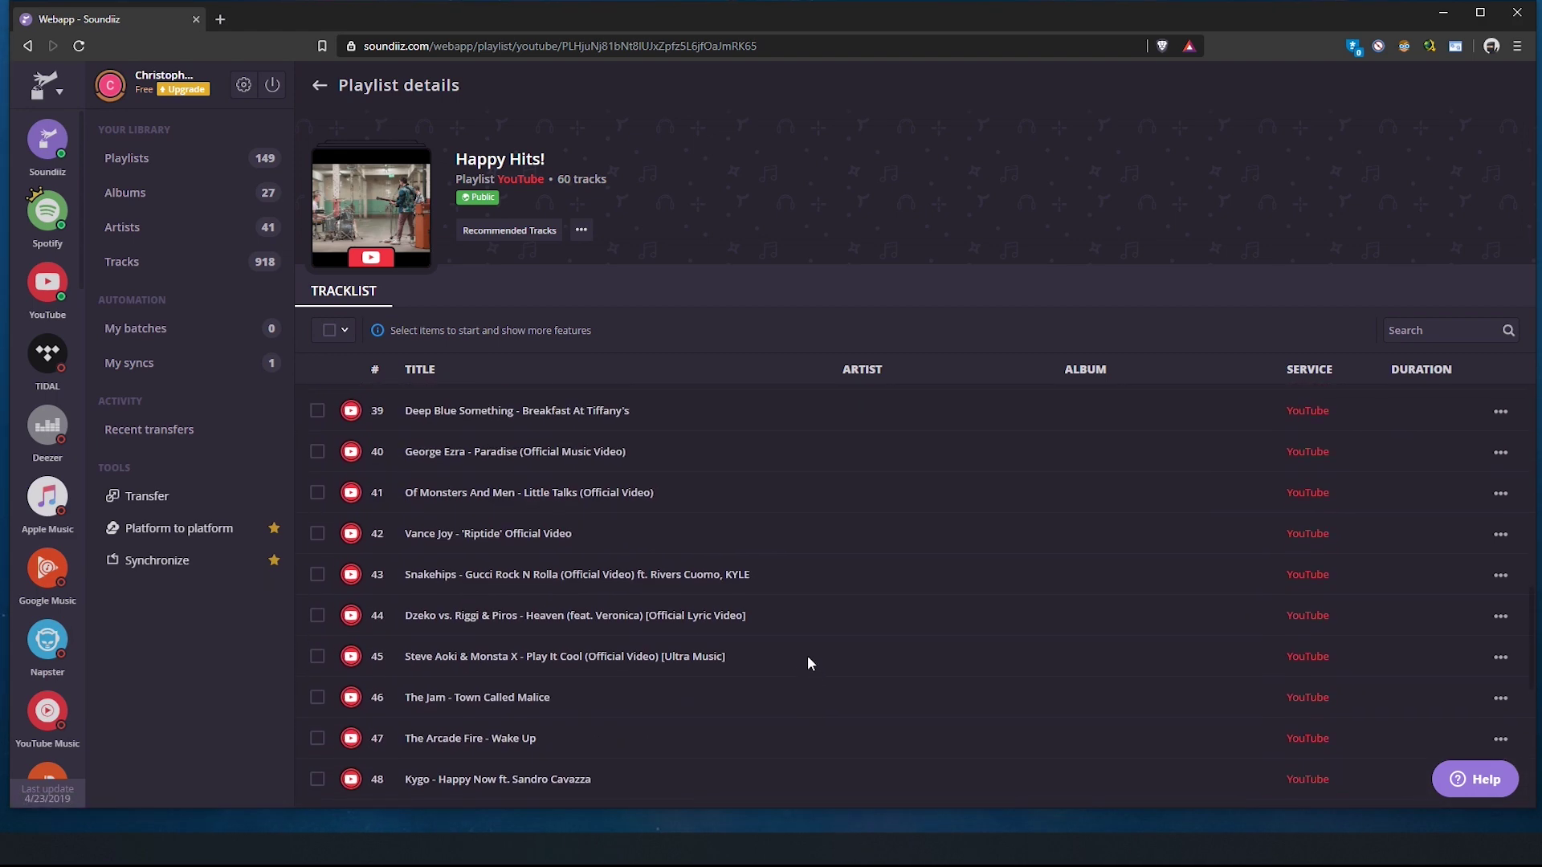
pyautogui.scroll(10, 807, 649)
pyautogui.scroll(10, 807, 652)
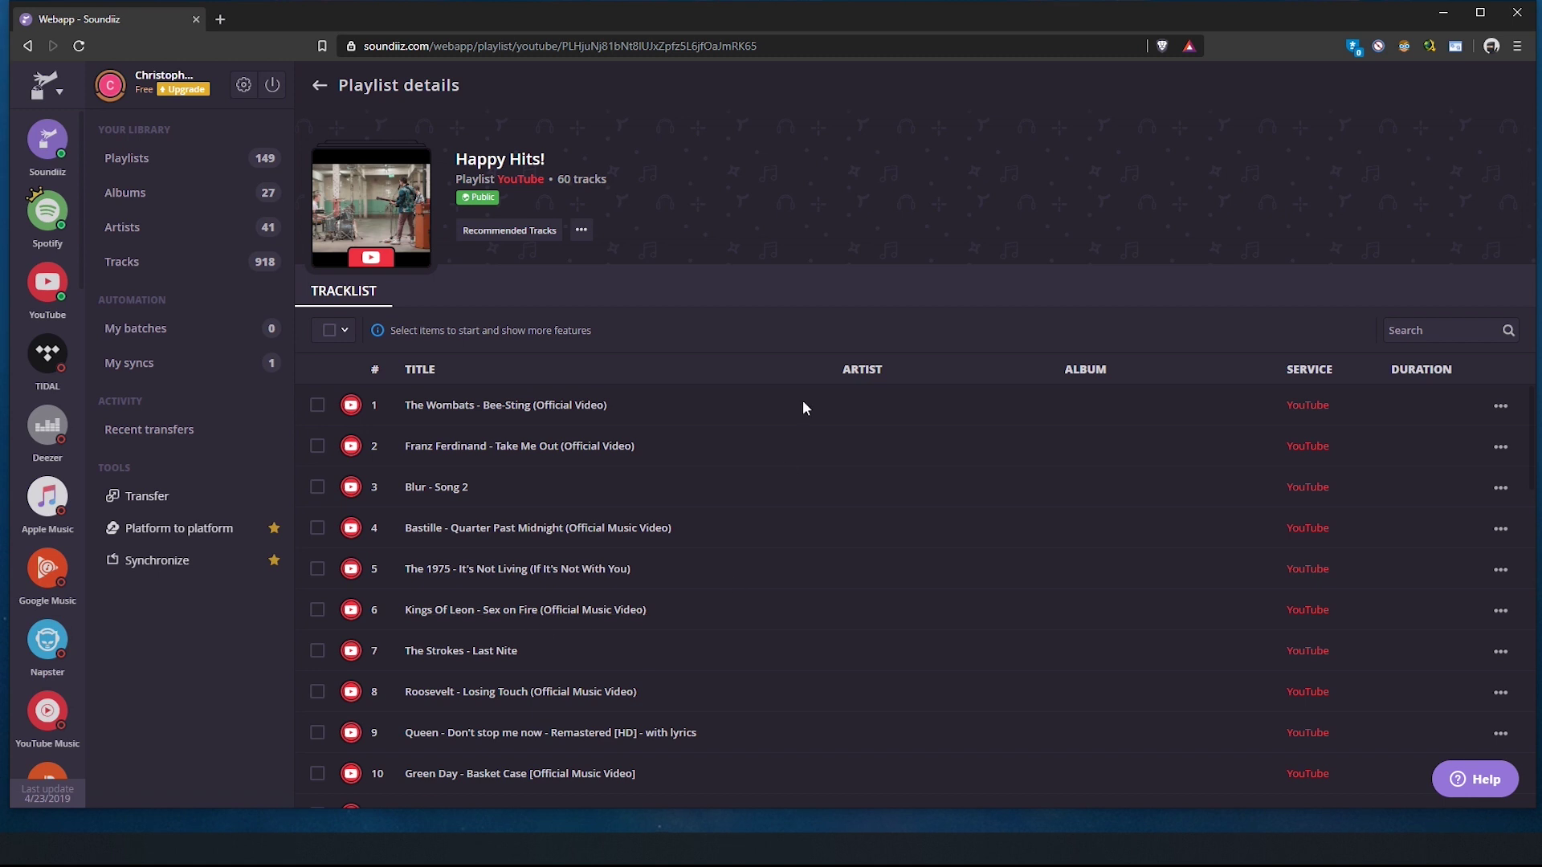
pyautogui.click(582, 233)
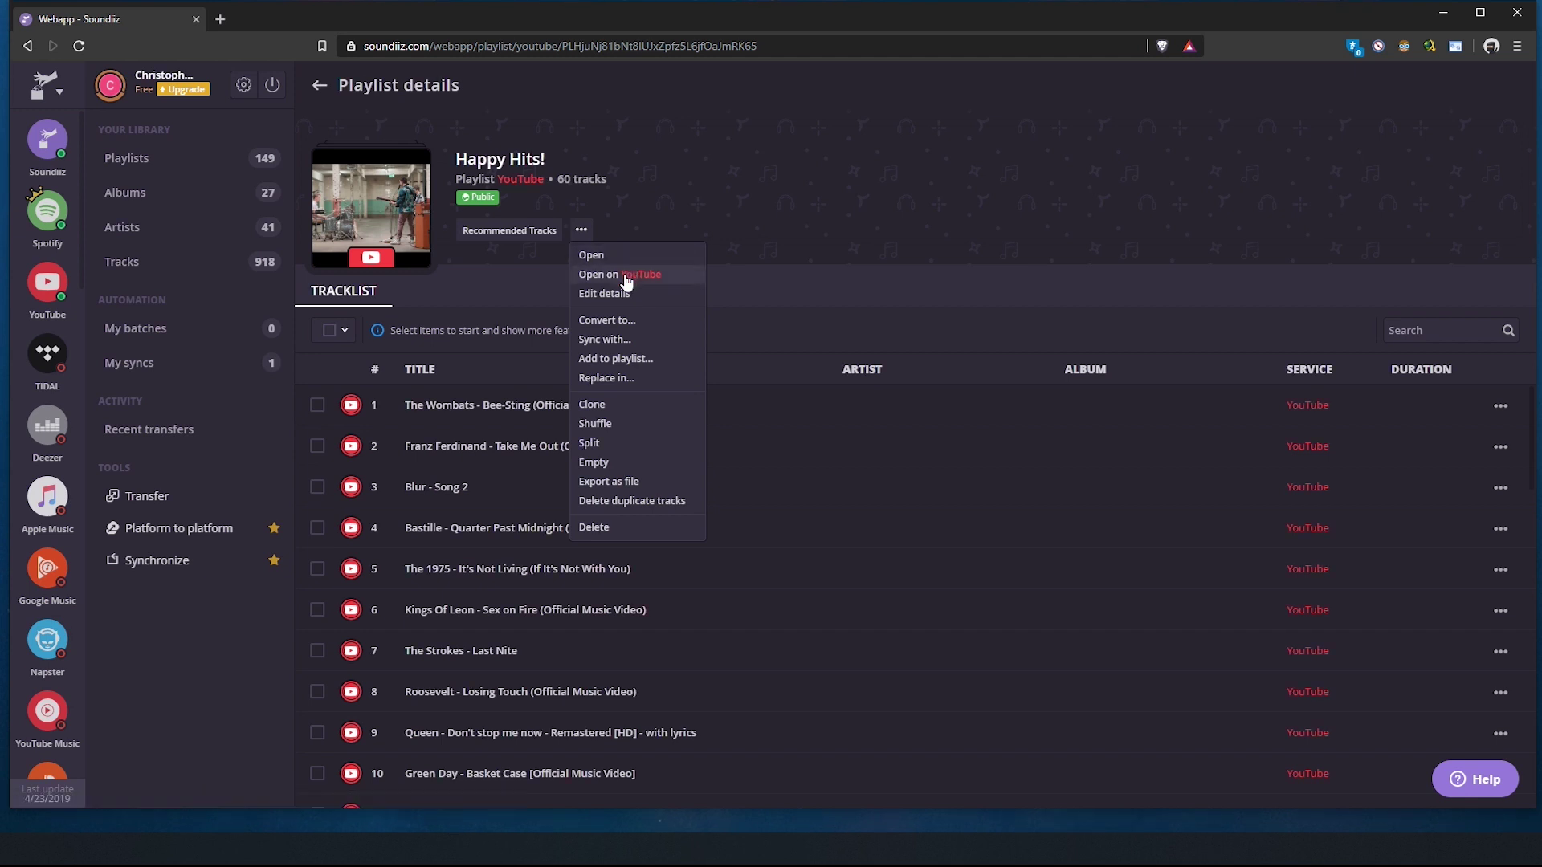
pyautogui.click(635, 269)
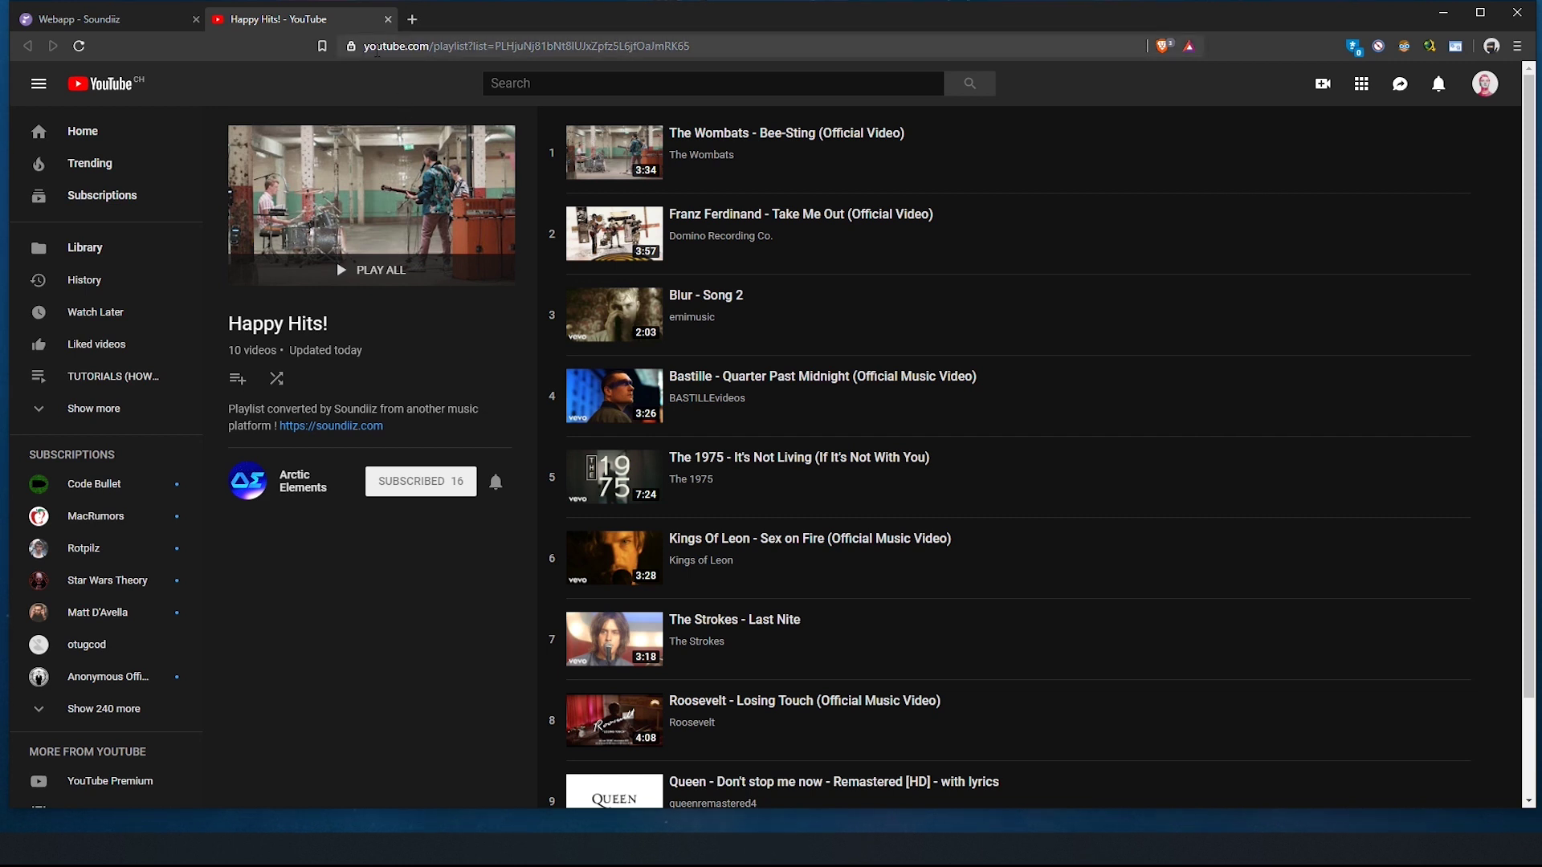
# Copy the Happy Hits! YouTube playlist link and switch over to Discord.
pyautogui.click(713, 46)
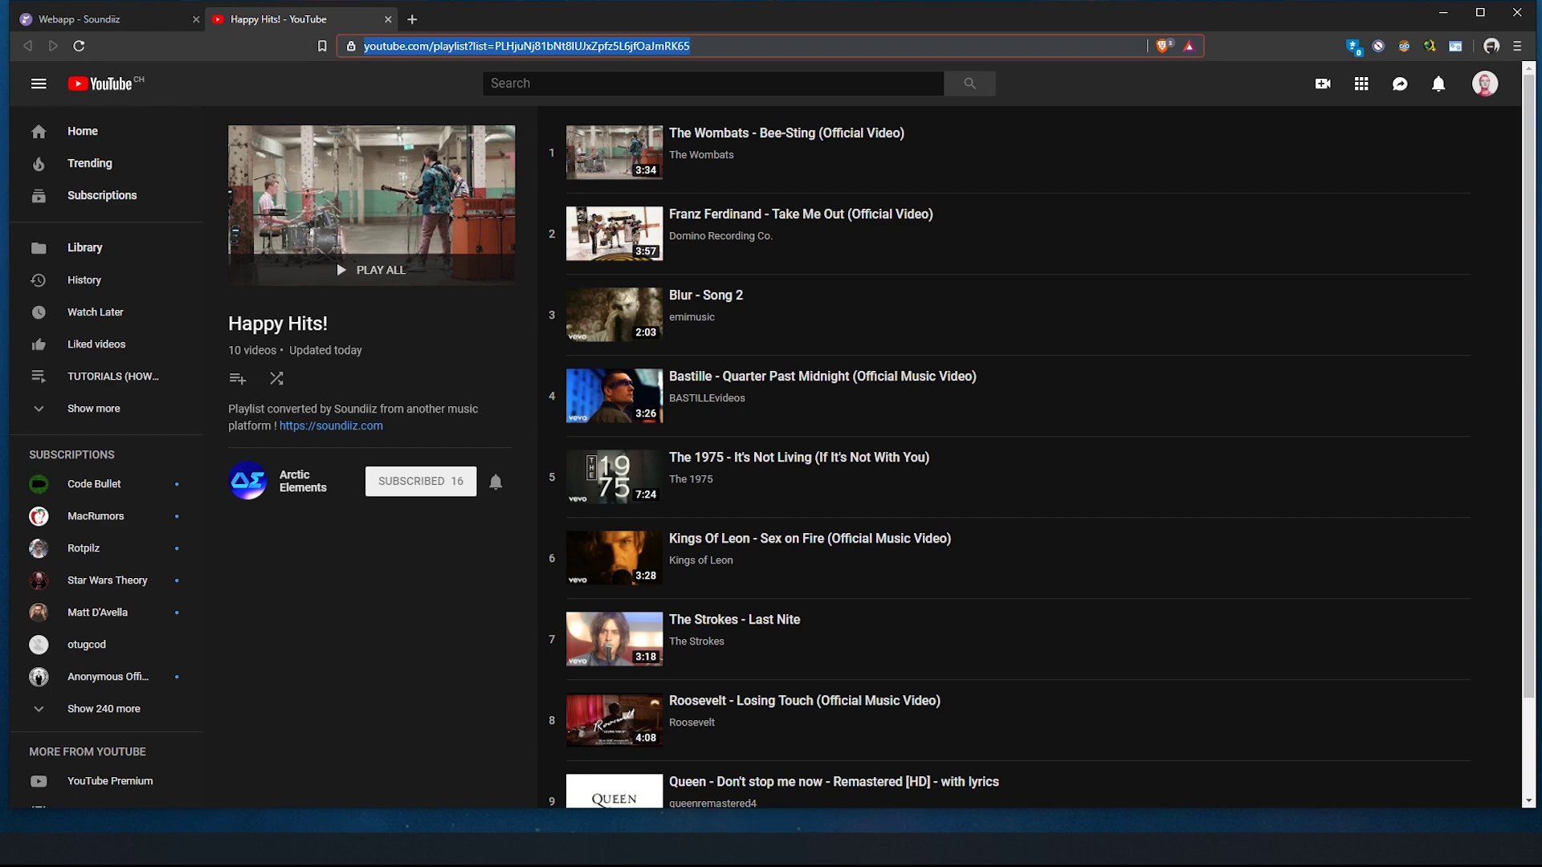
pyautogui.hotkey('alt', 'Tab')
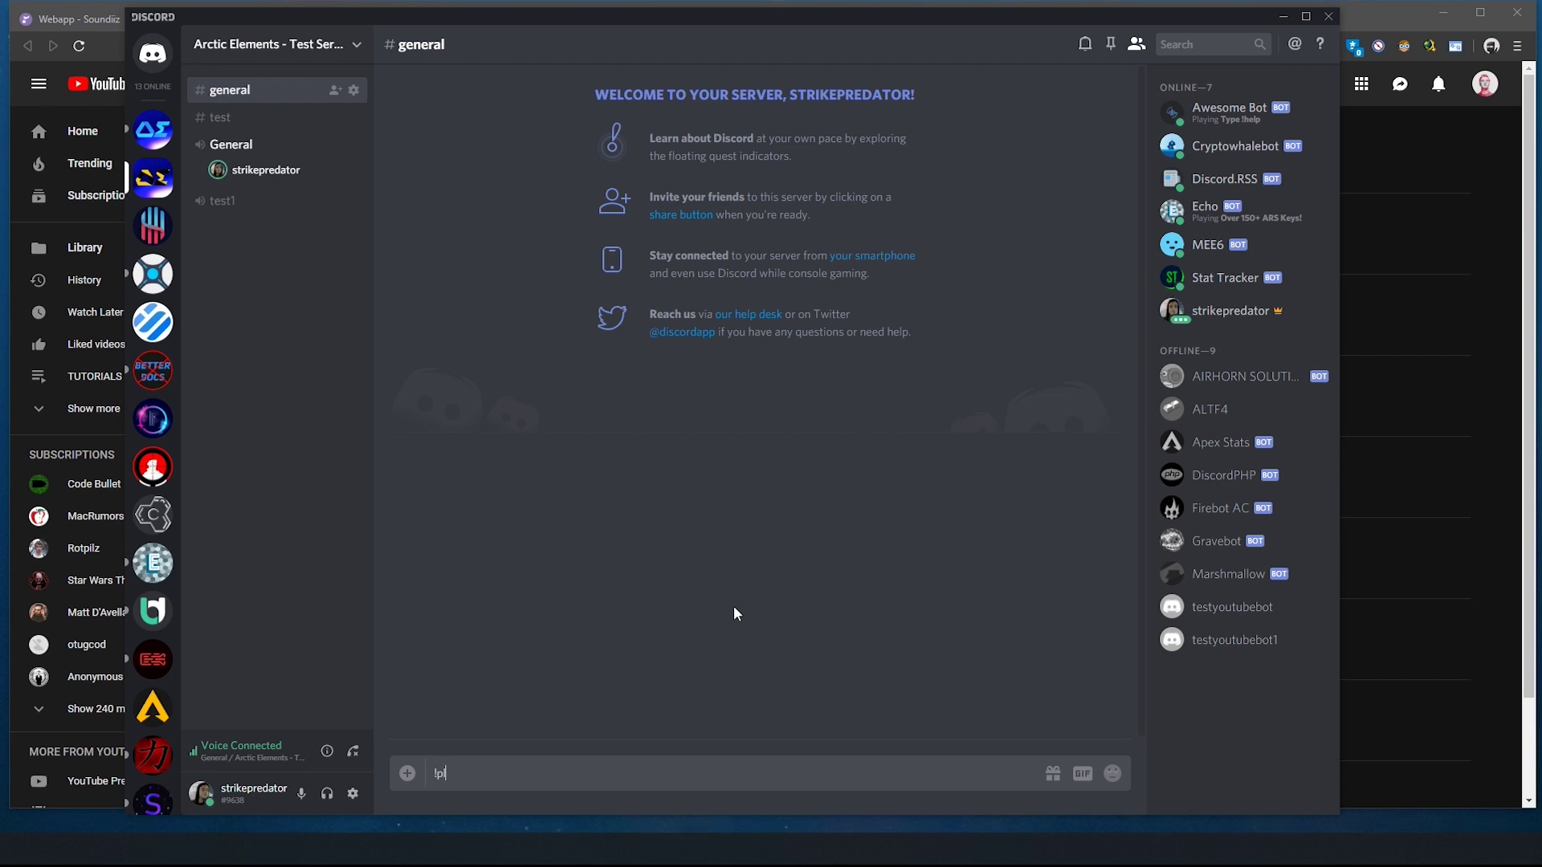
# Send the play command with the pasted playlist link and lower Awesome Bot's volume to 69%.
pyautogui.write('https://www.youtube.com/playlist?list=PLHjuNj81bNt8lUJxZpfz5L6jfOaJmRK65')
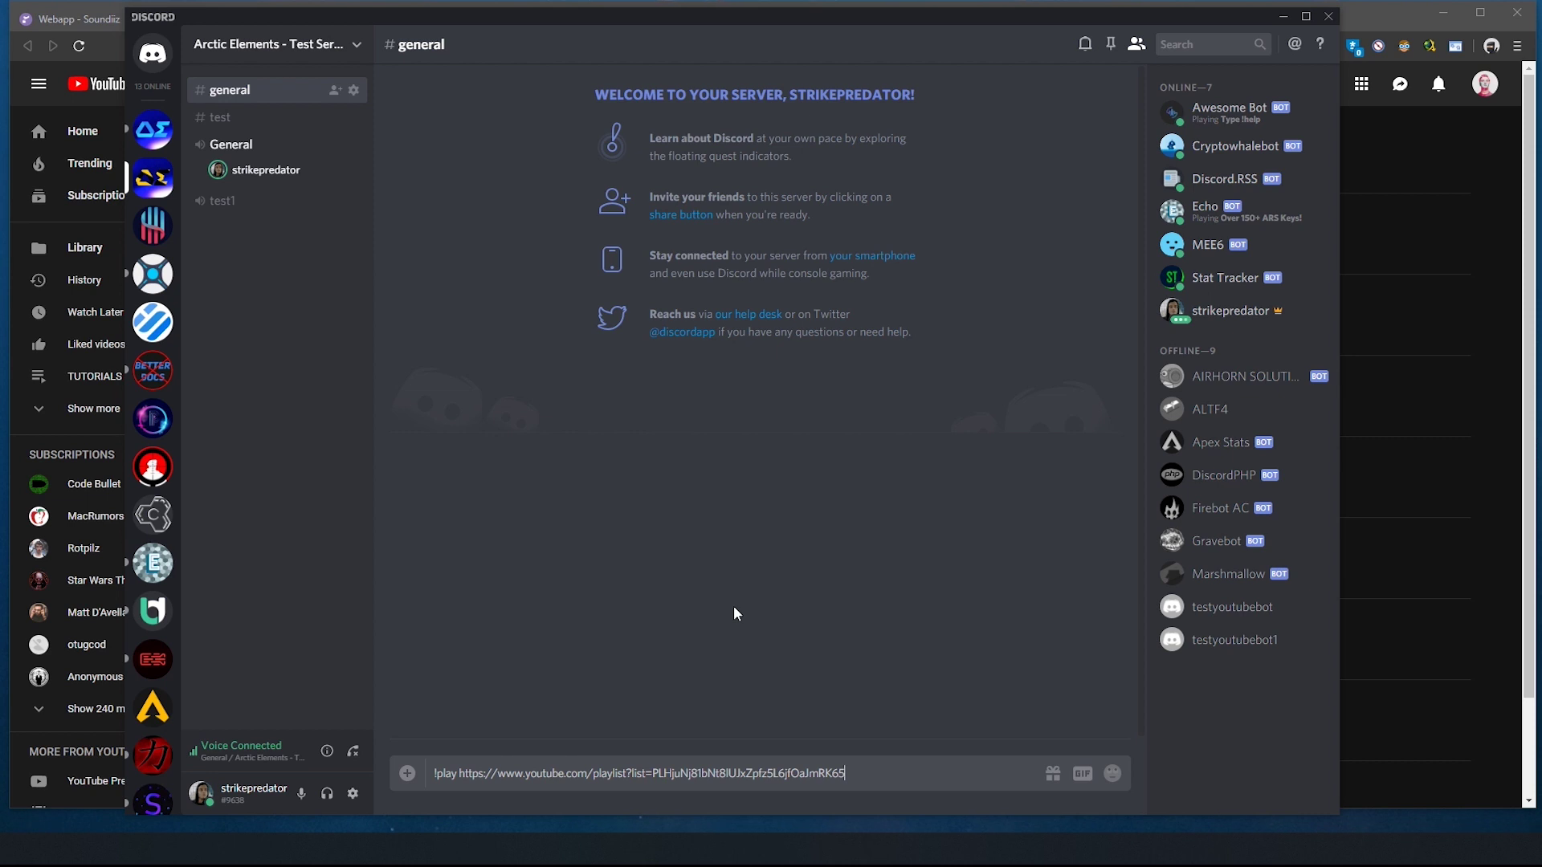
pyautogui.press('Return')
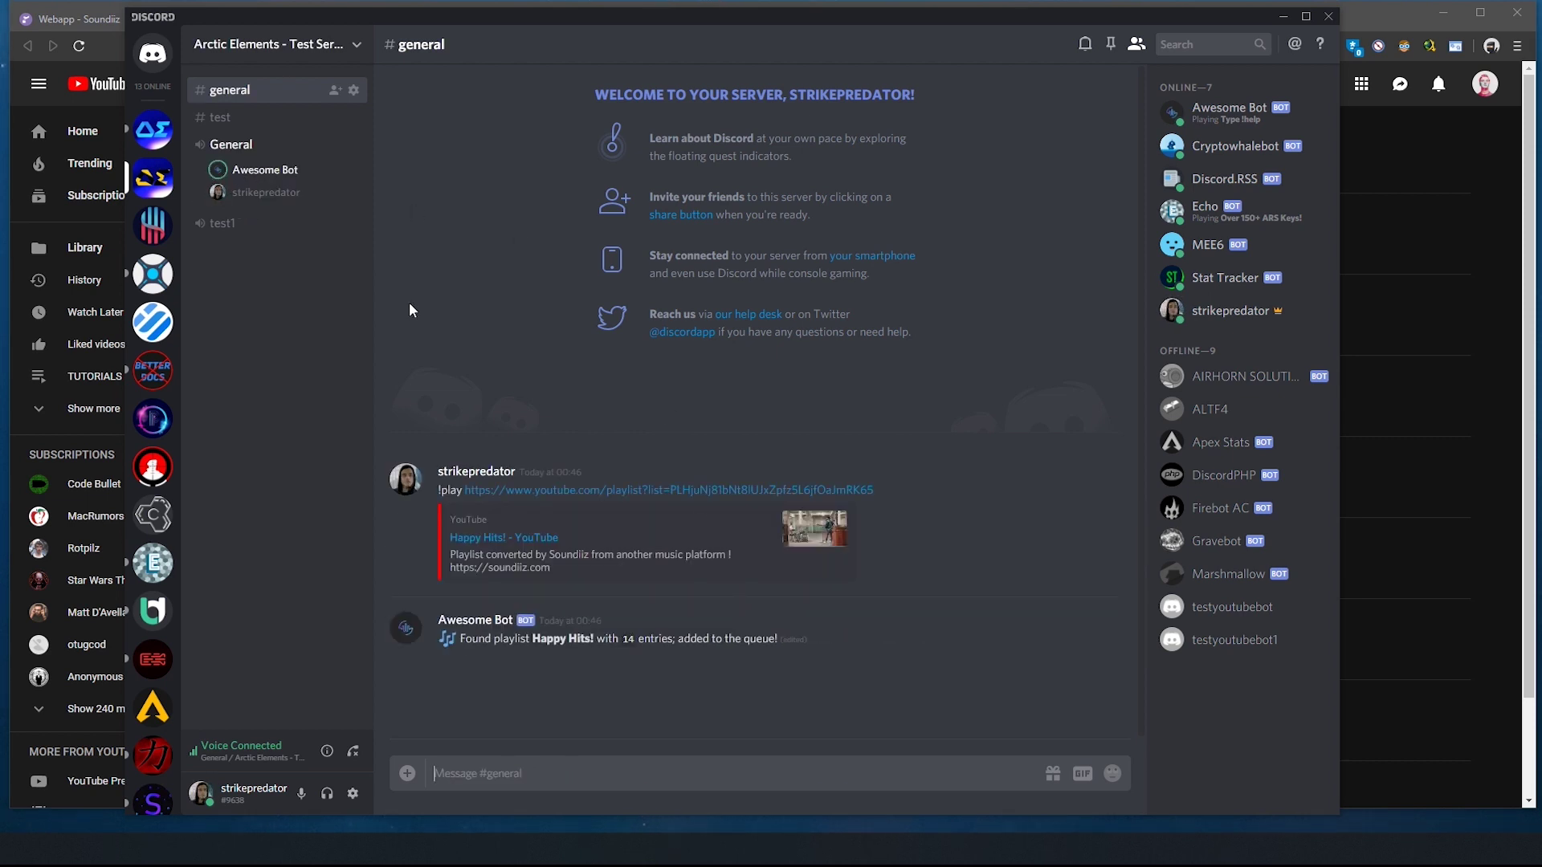
pyautogui.rightClick(292, 170)
pyautogui.moveTo(356, 327); pyautogui.dragTo(330, 326)
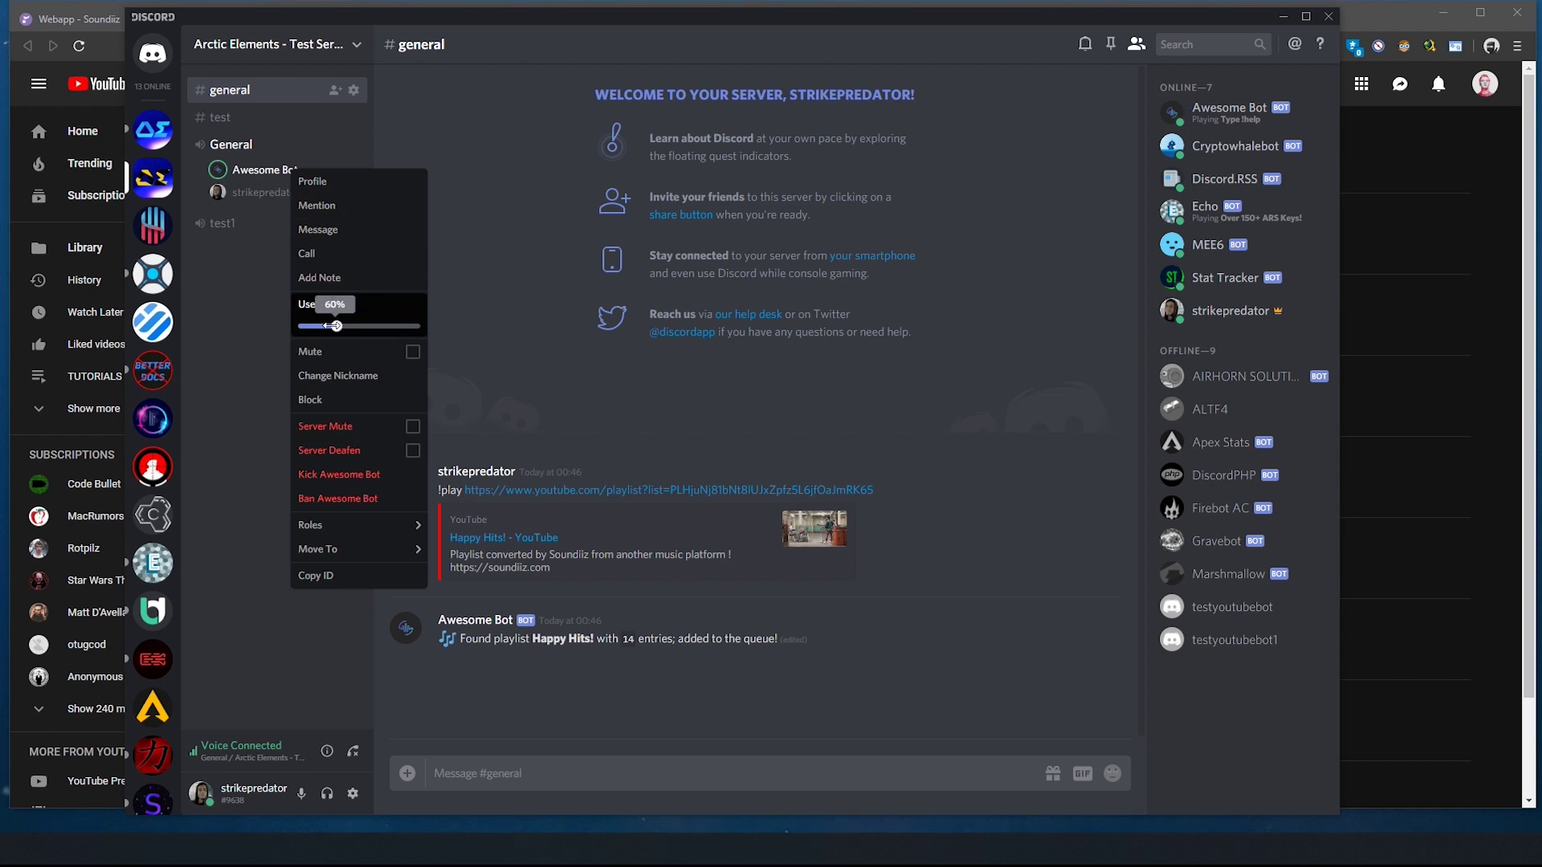
pyautogui.click(735, 389)
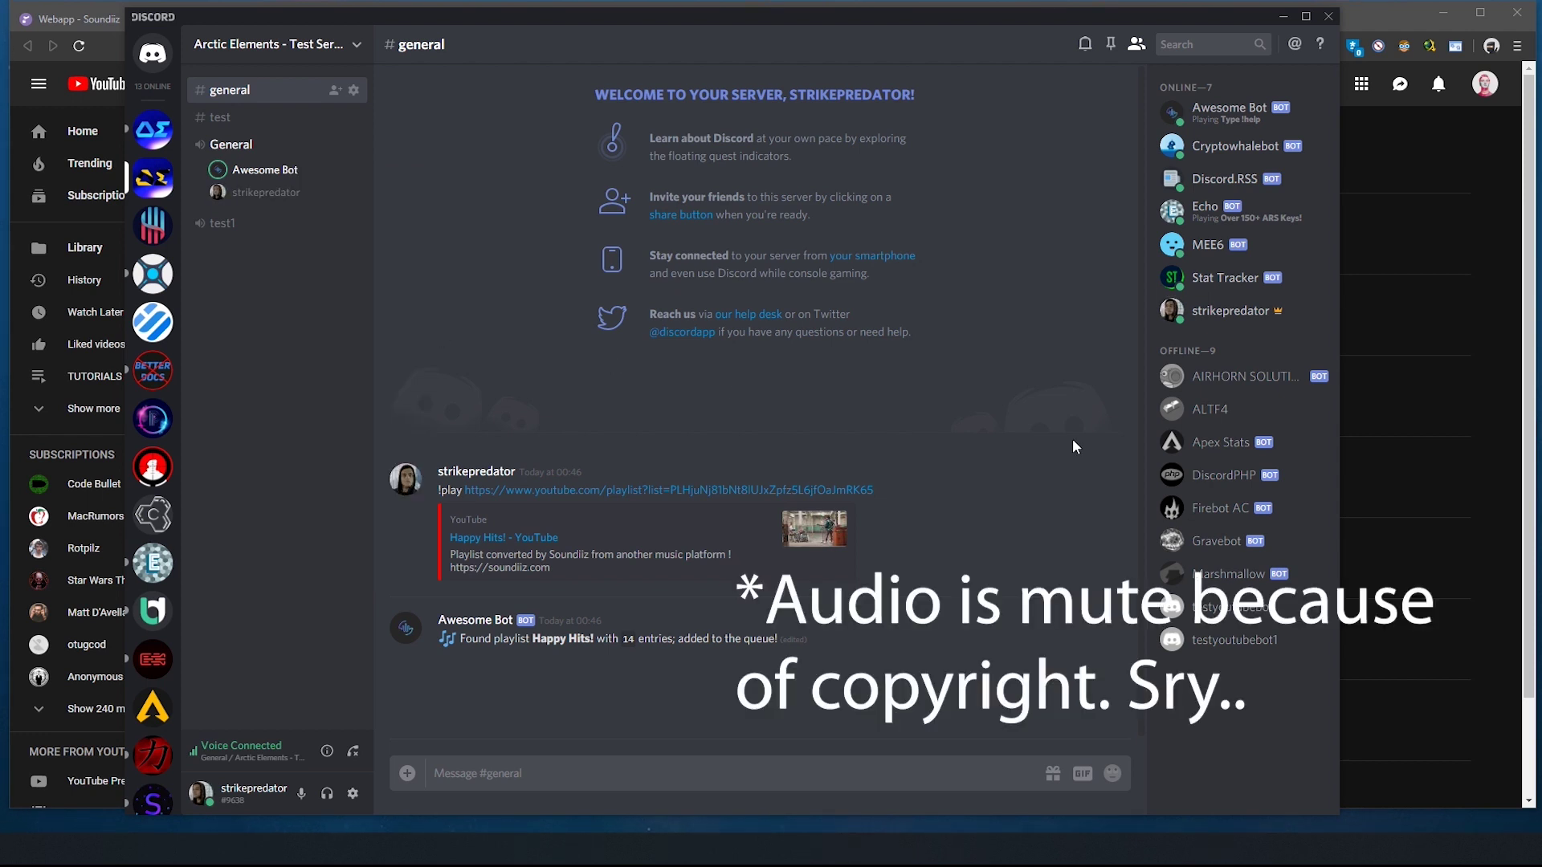
# Lower Awesome Bot's user volume further to about 29%.
pyautogui.rightClick(257, 170)
pyautogui.moveTo(330, 327); pyautogui.dragTo(256, 328)
pyautogui.click(498, 370)
pyautogui.rightClick(236, 170)
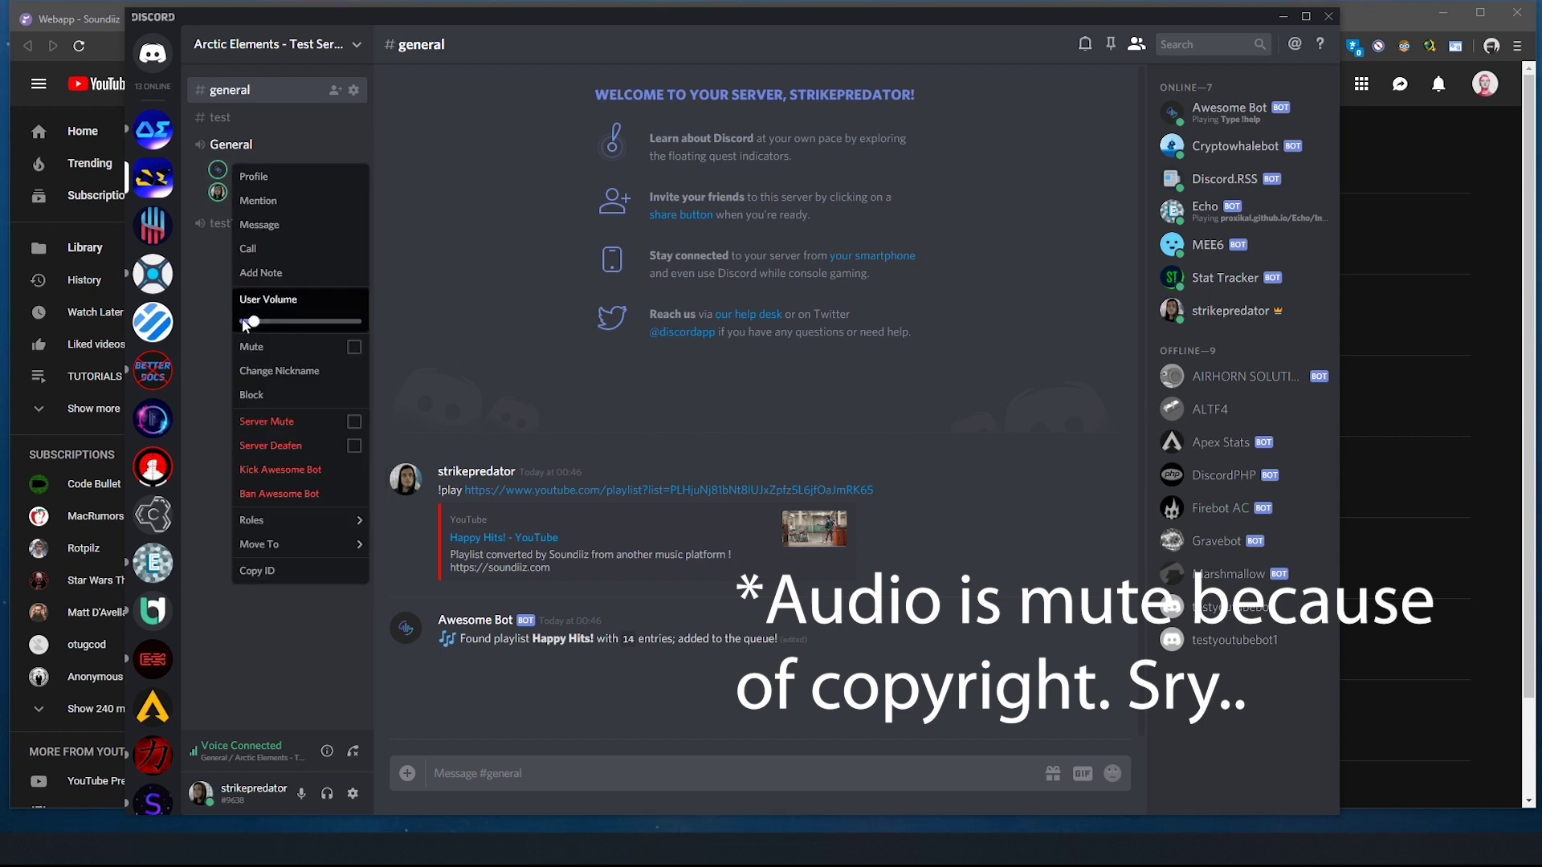
pyautogui.click(938, 419)
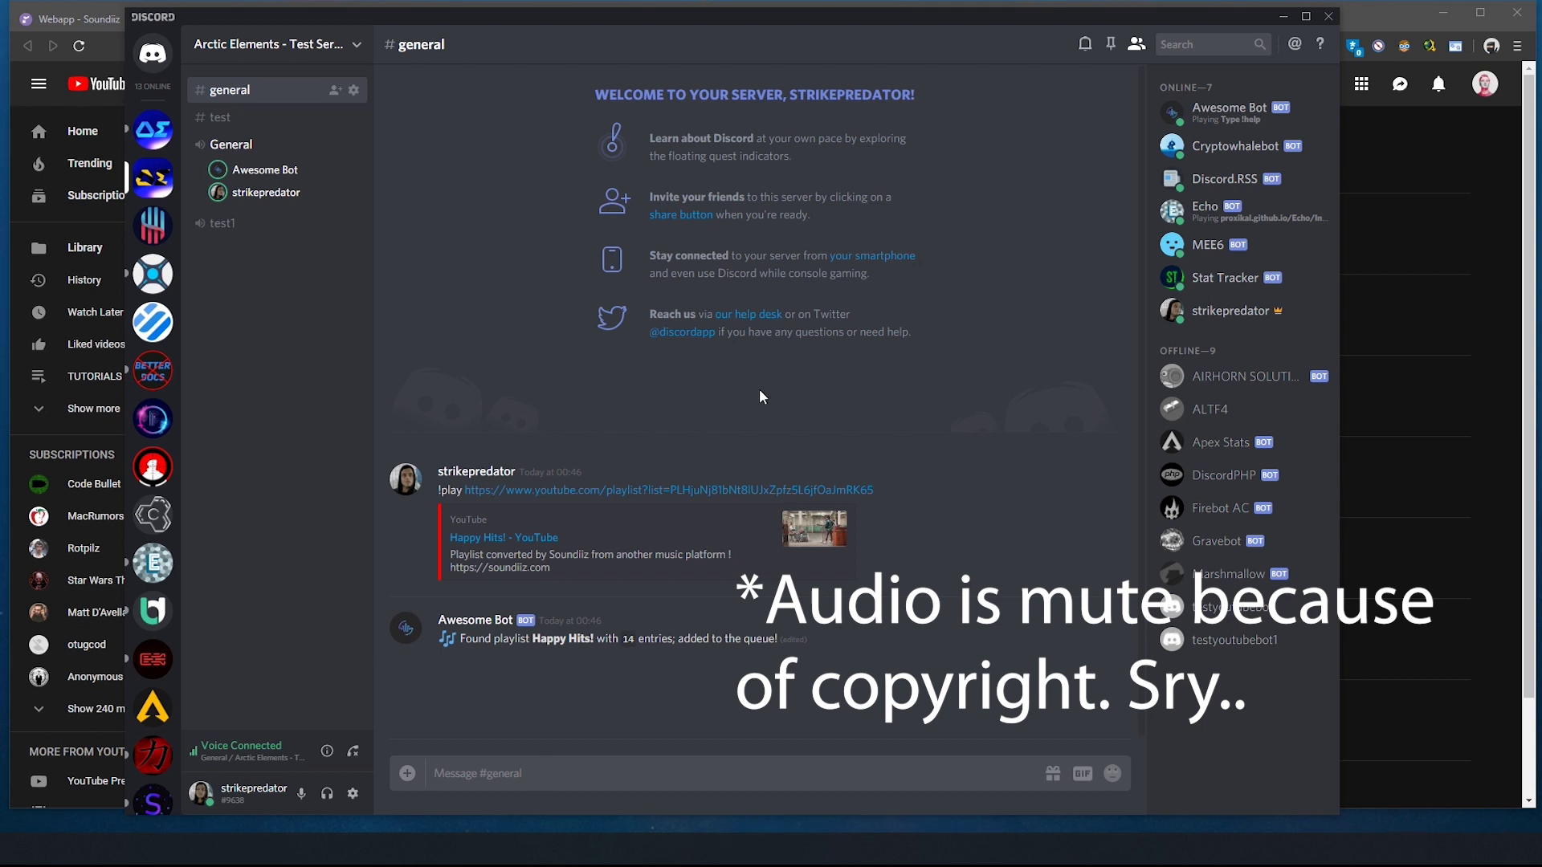
# Send !skip in #general to skip The Wombats - Bee-Sting.
pyautogui.write('è')
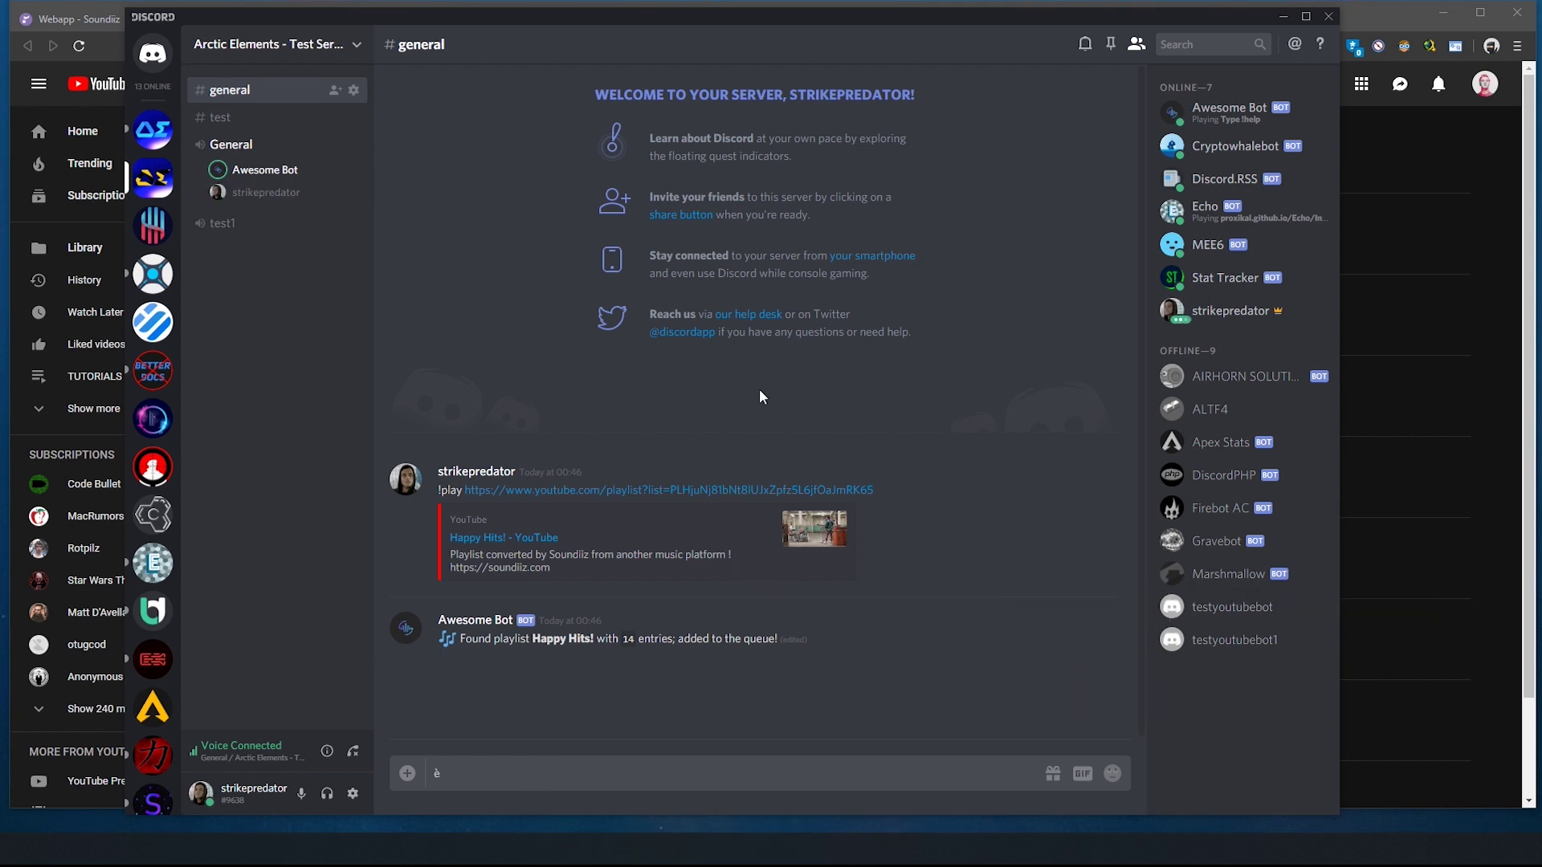
pyautogui.press('BackSpace')
pyautogui.write('!s')
pyautogui.press('BackSpace')
pyautogui.write('skip')
pyautogui.press('Return')
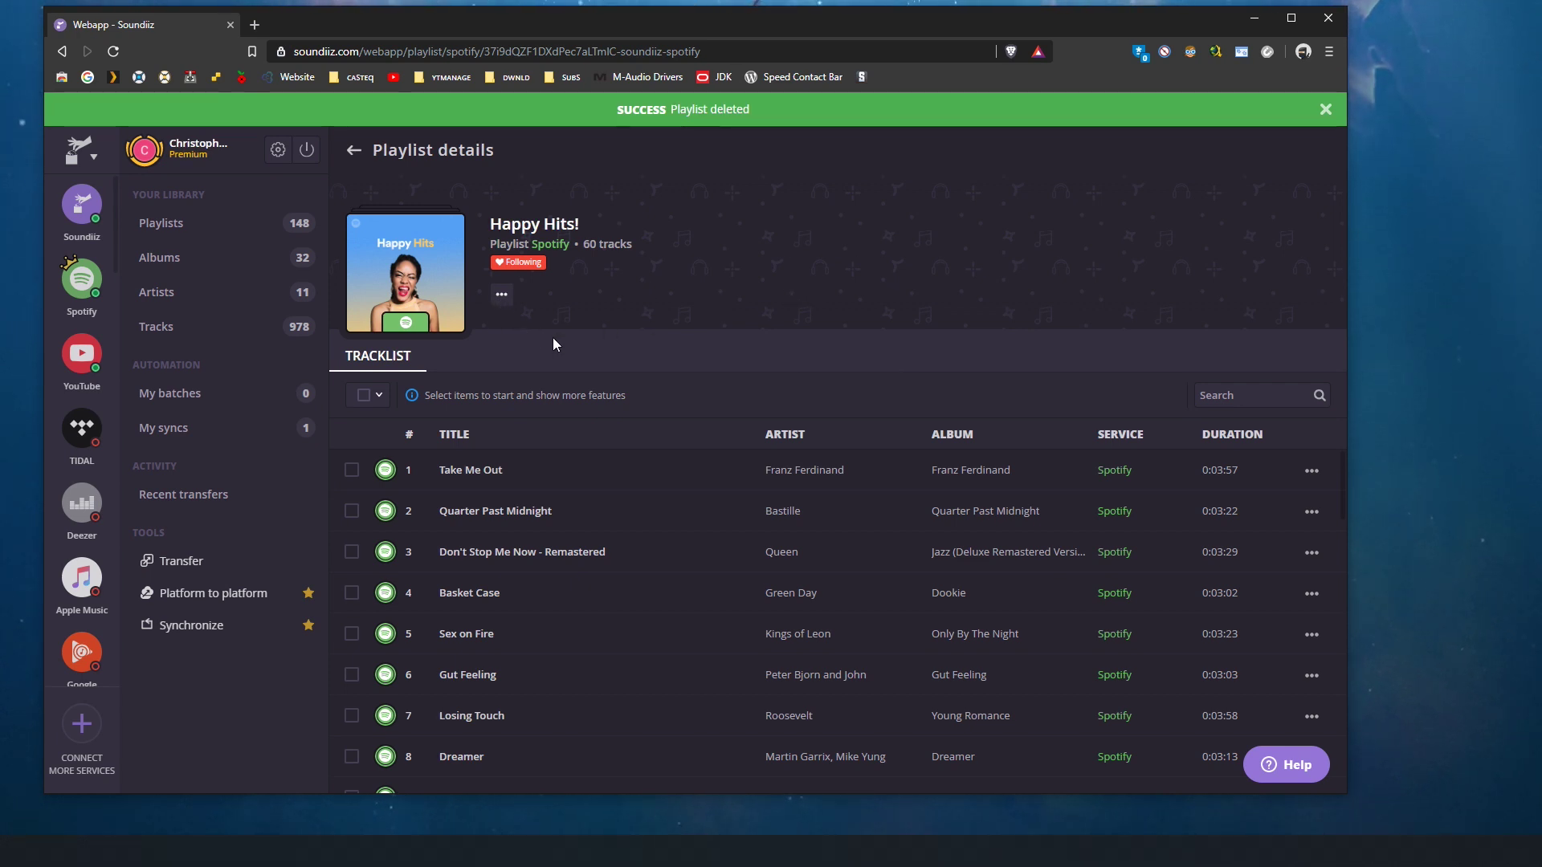
# Sync Happy Hits! with YouTube into a new playlist and confirm the destination.
pyautogui.click(502, 297)
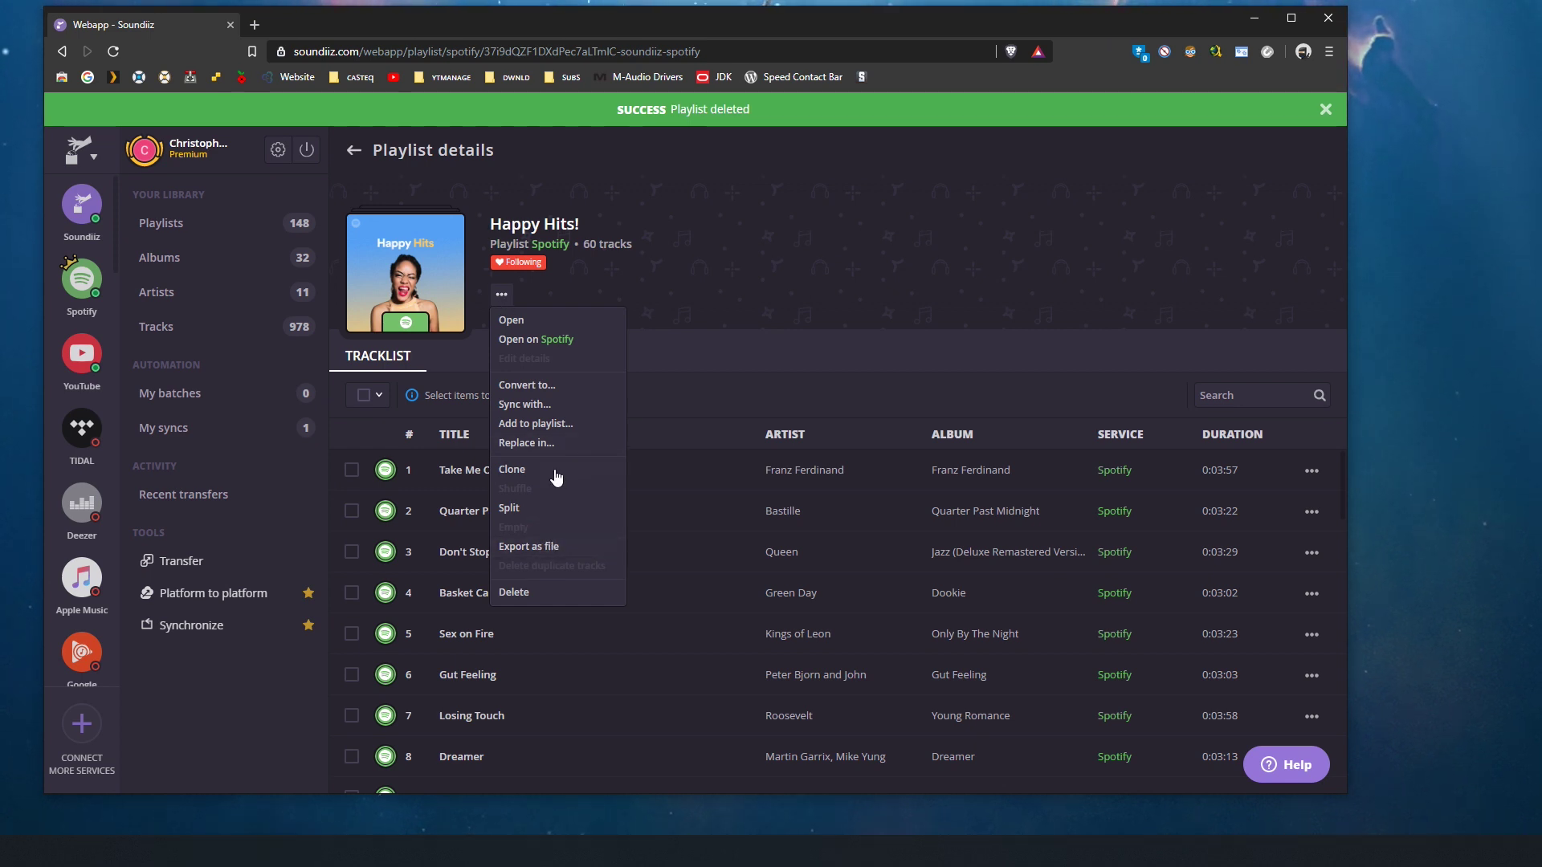
pyautogui.click(536, 405)
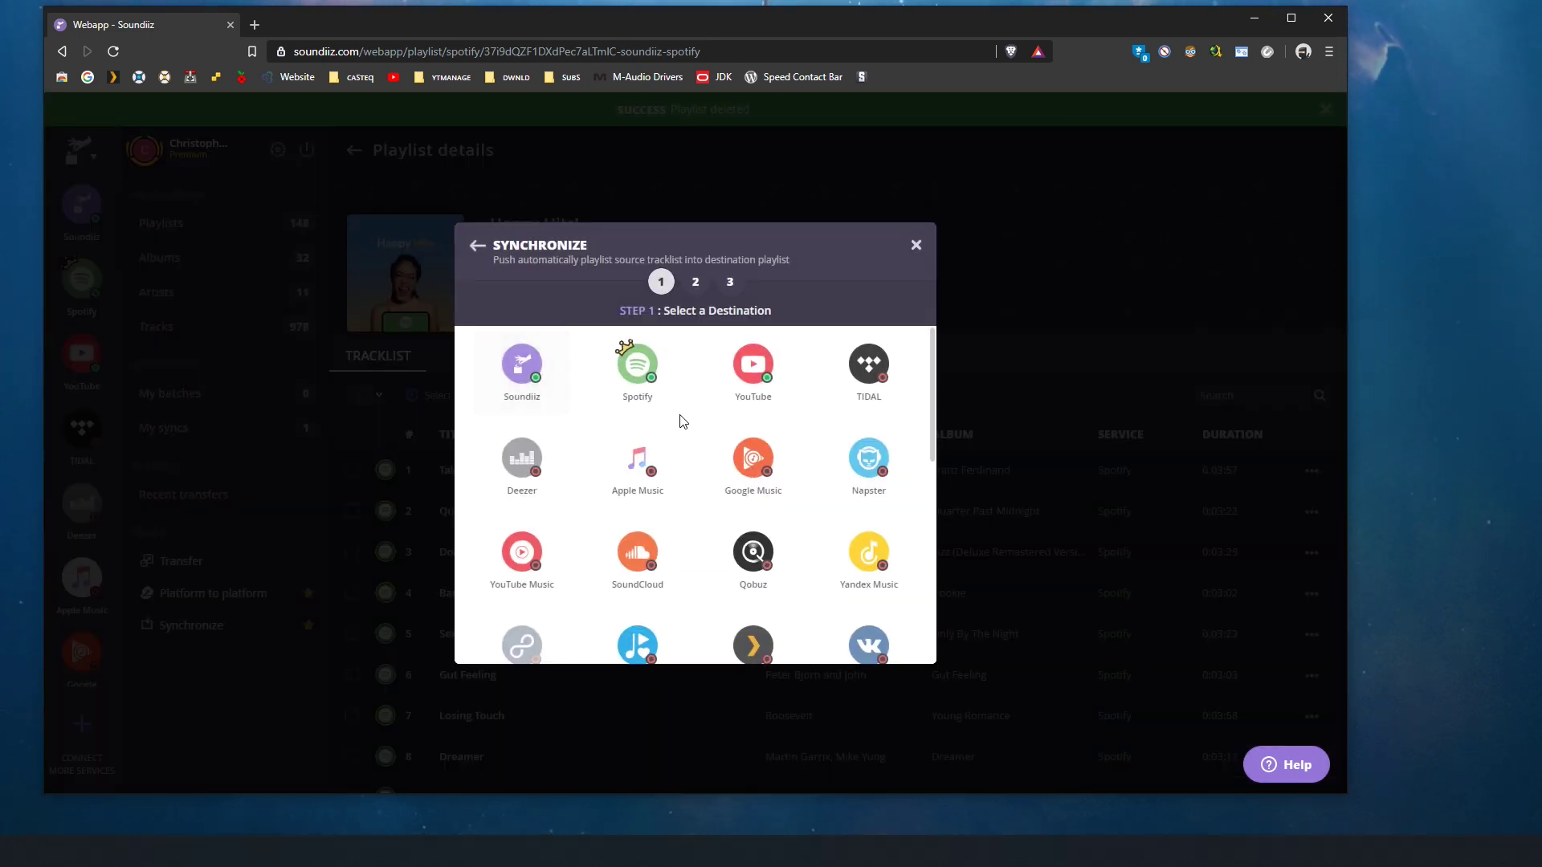
pyautogui.click(775, 386)
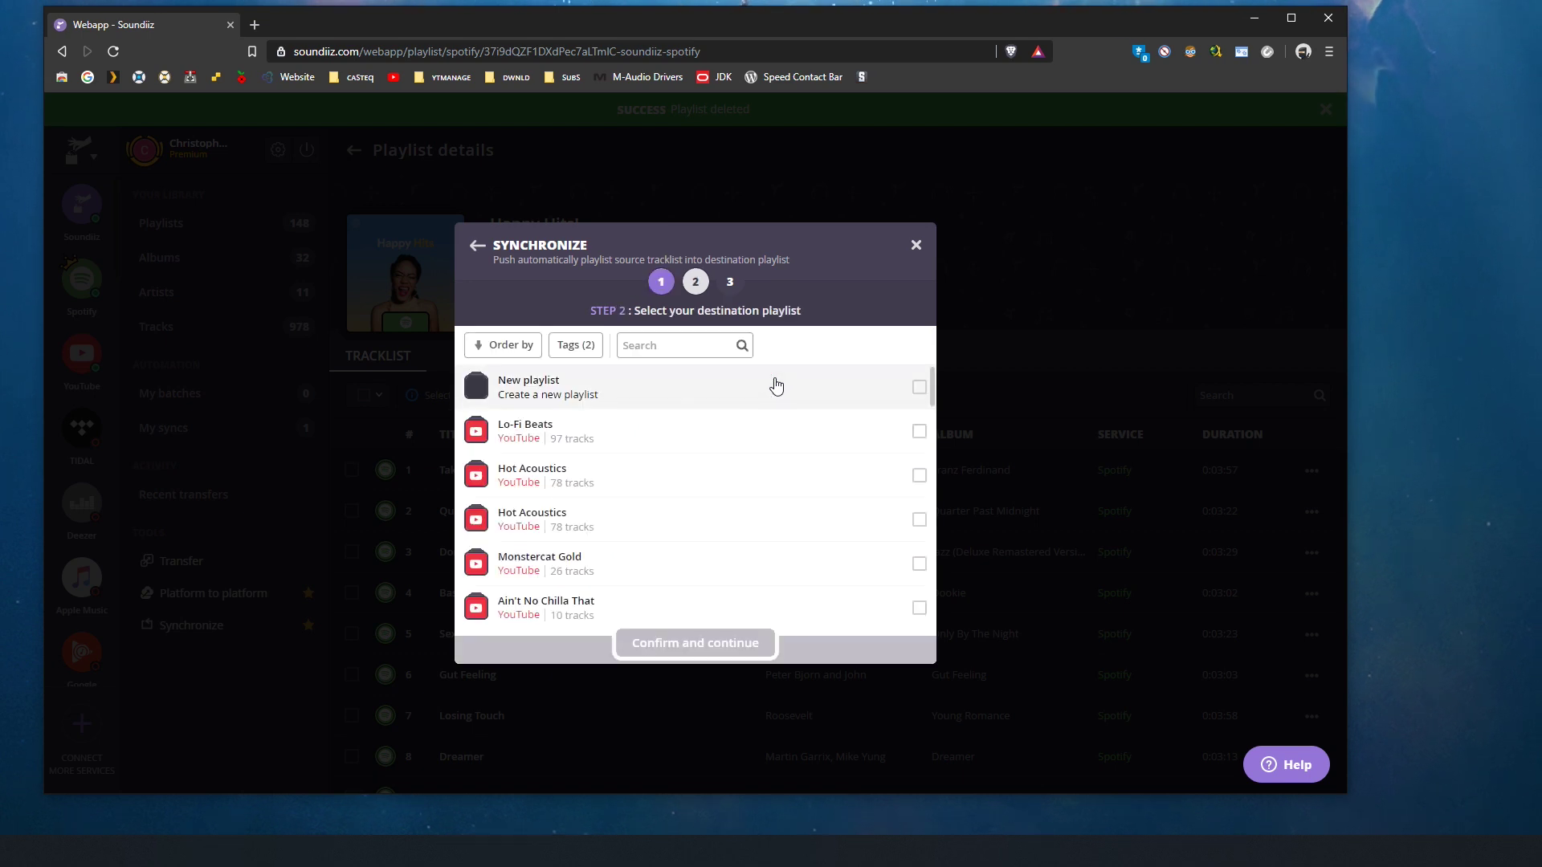
pyautogui.click(582, 402)
pyautogui.click(710, 637)
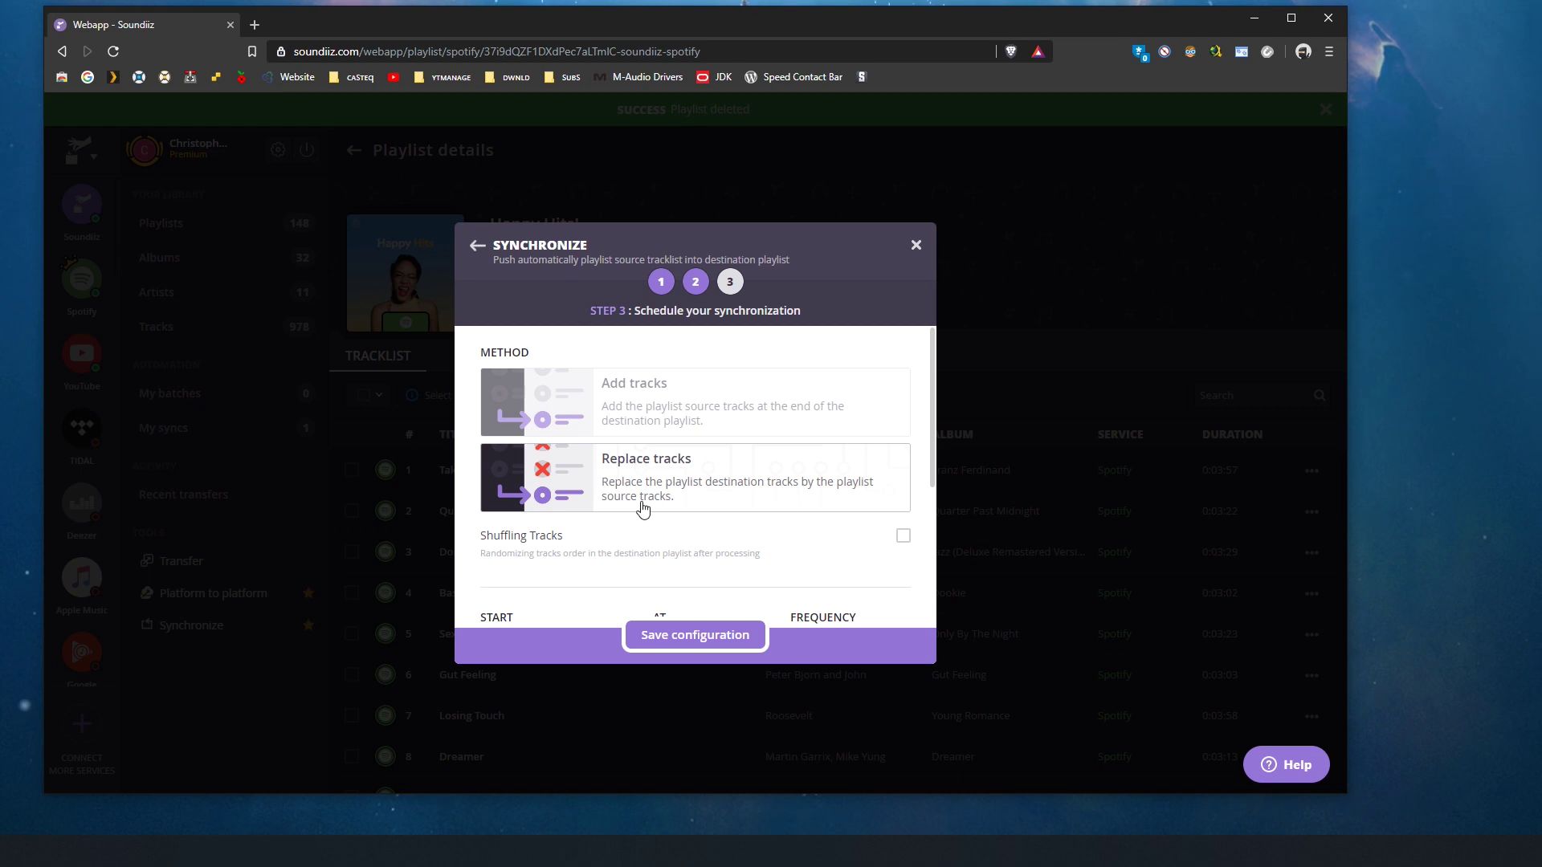
# Set the synchronization start date to May 4, 2019.
pyautogui.scroll(-1, 849, 564)
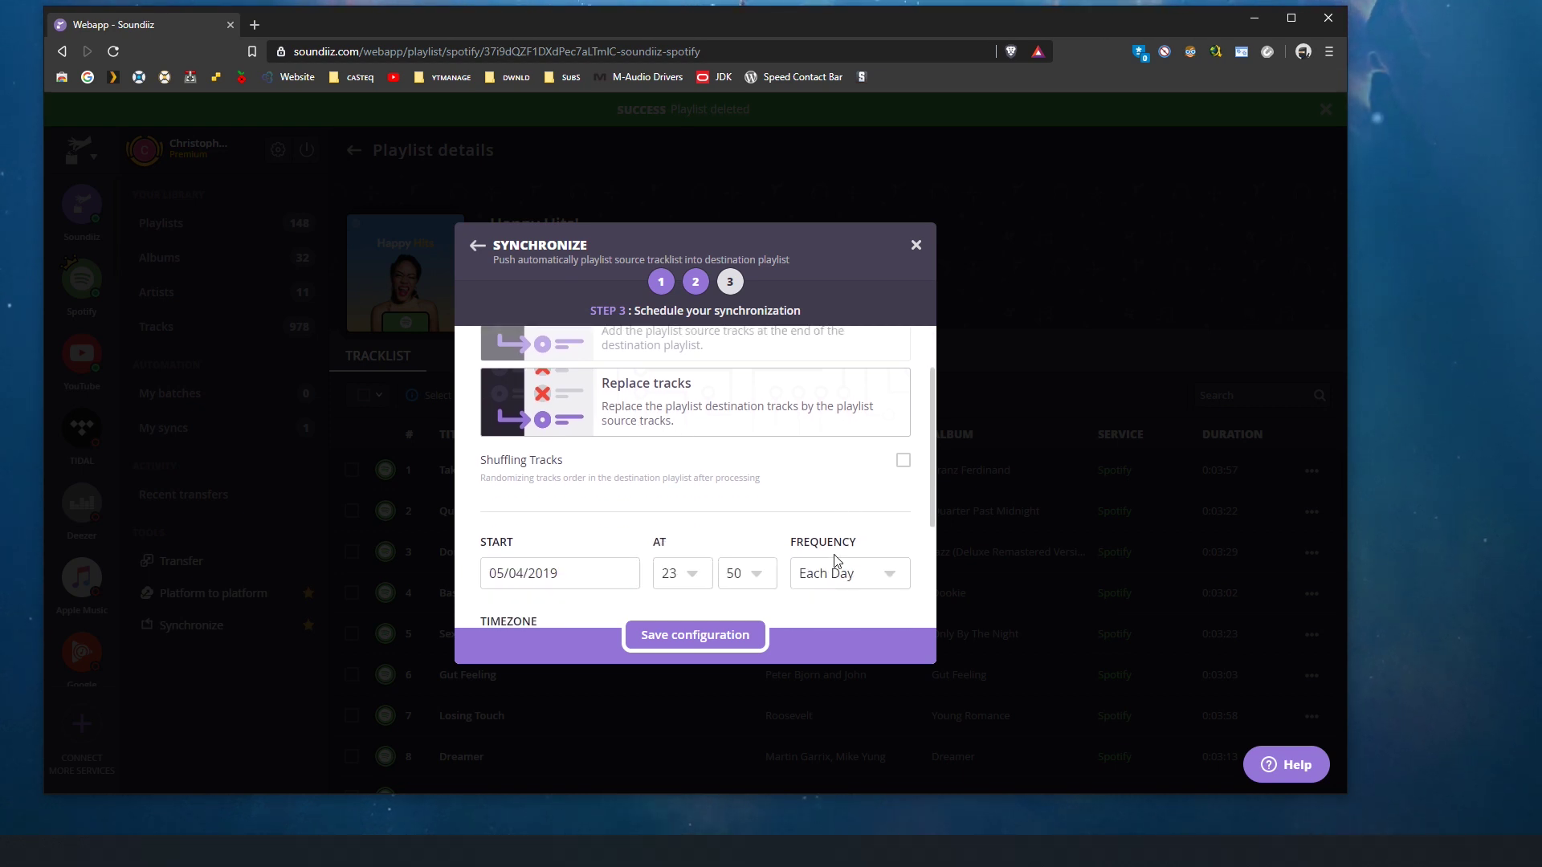
pyautogui.scroll(1, 810, 560)
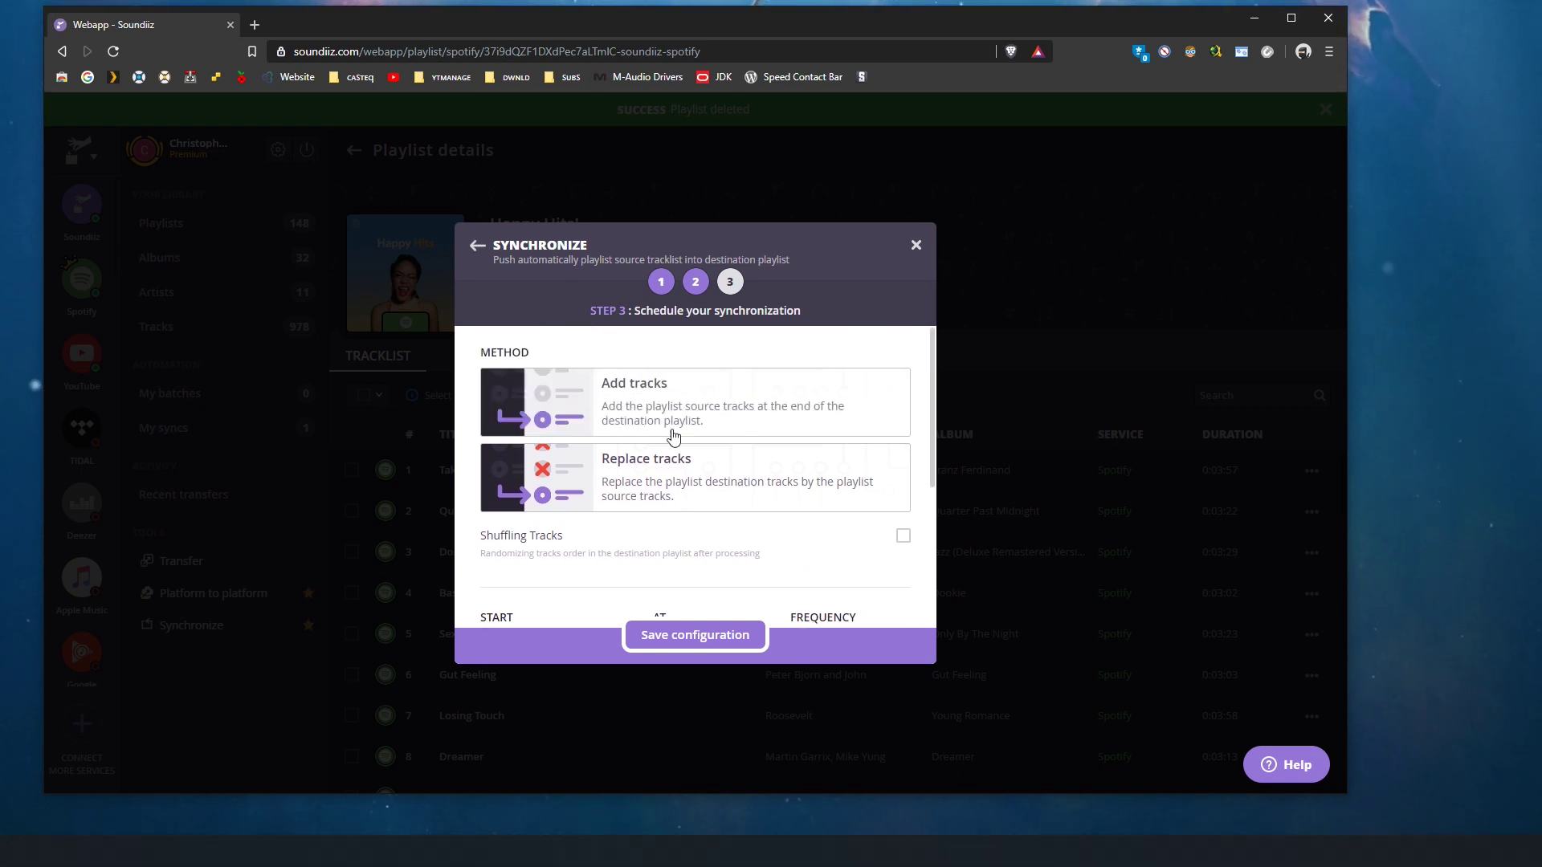
pyautogui.scroll(-2, 735, 506)
pyautogui.scroll(2, 735, 506)
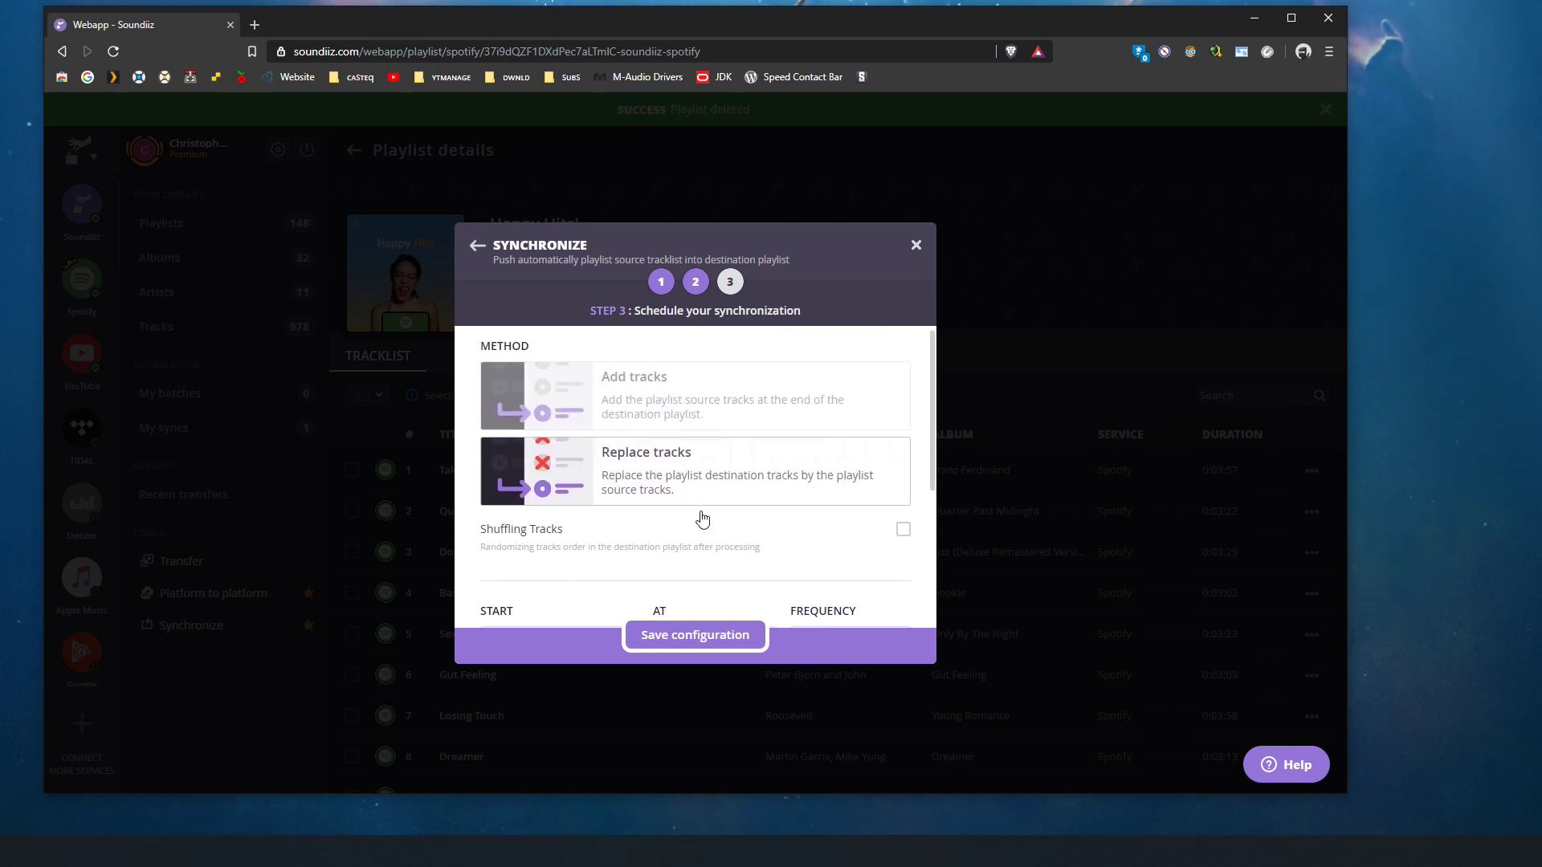
pyautogui.scroll(-2, 702, 516)
pyautogui.click(562, 493)
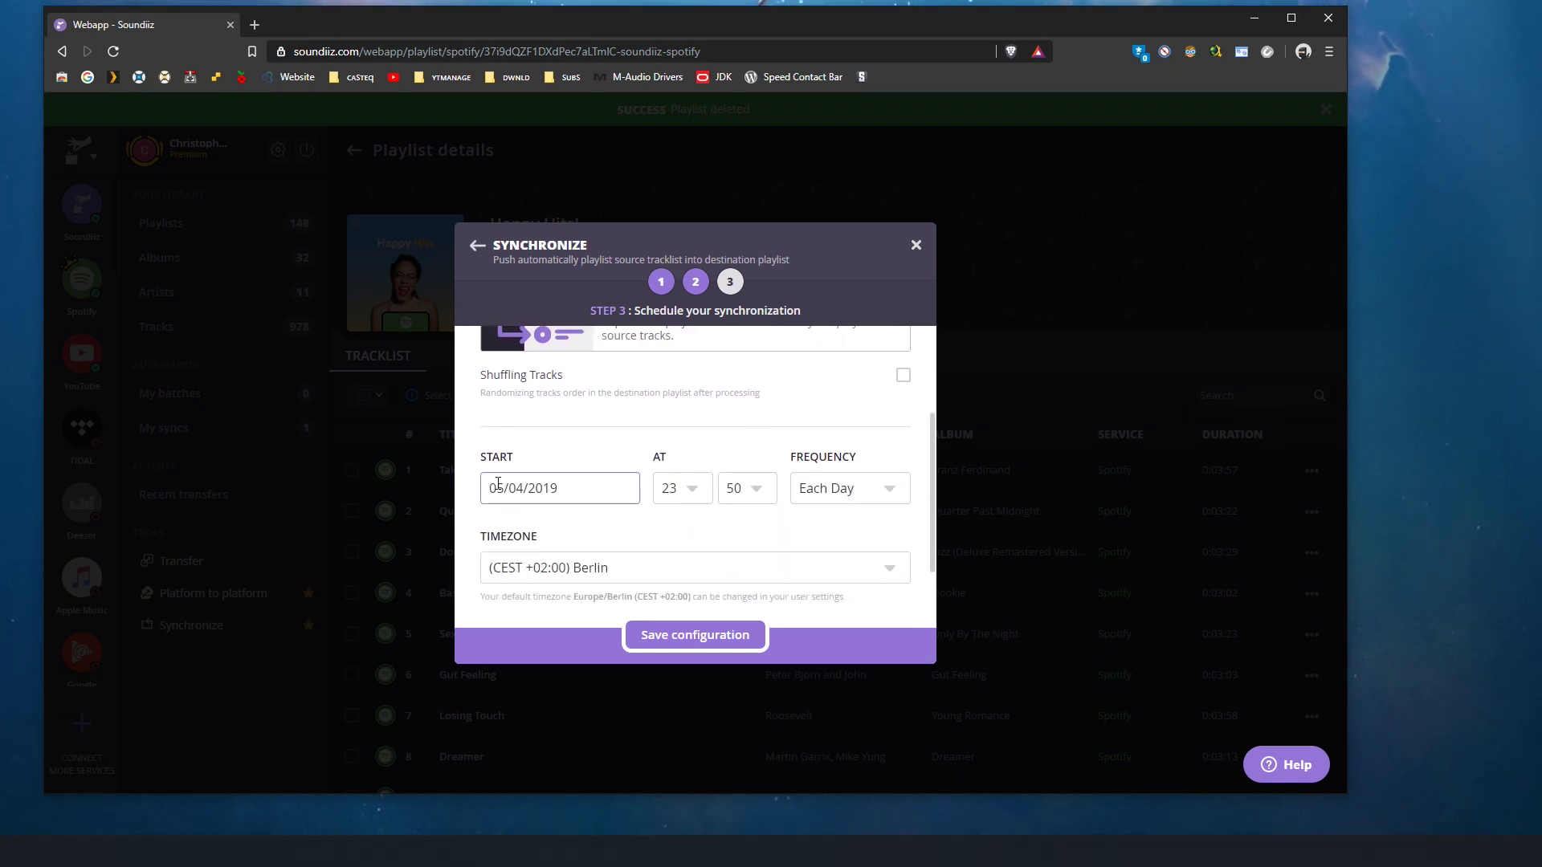
pyautogui.click(533, 504)
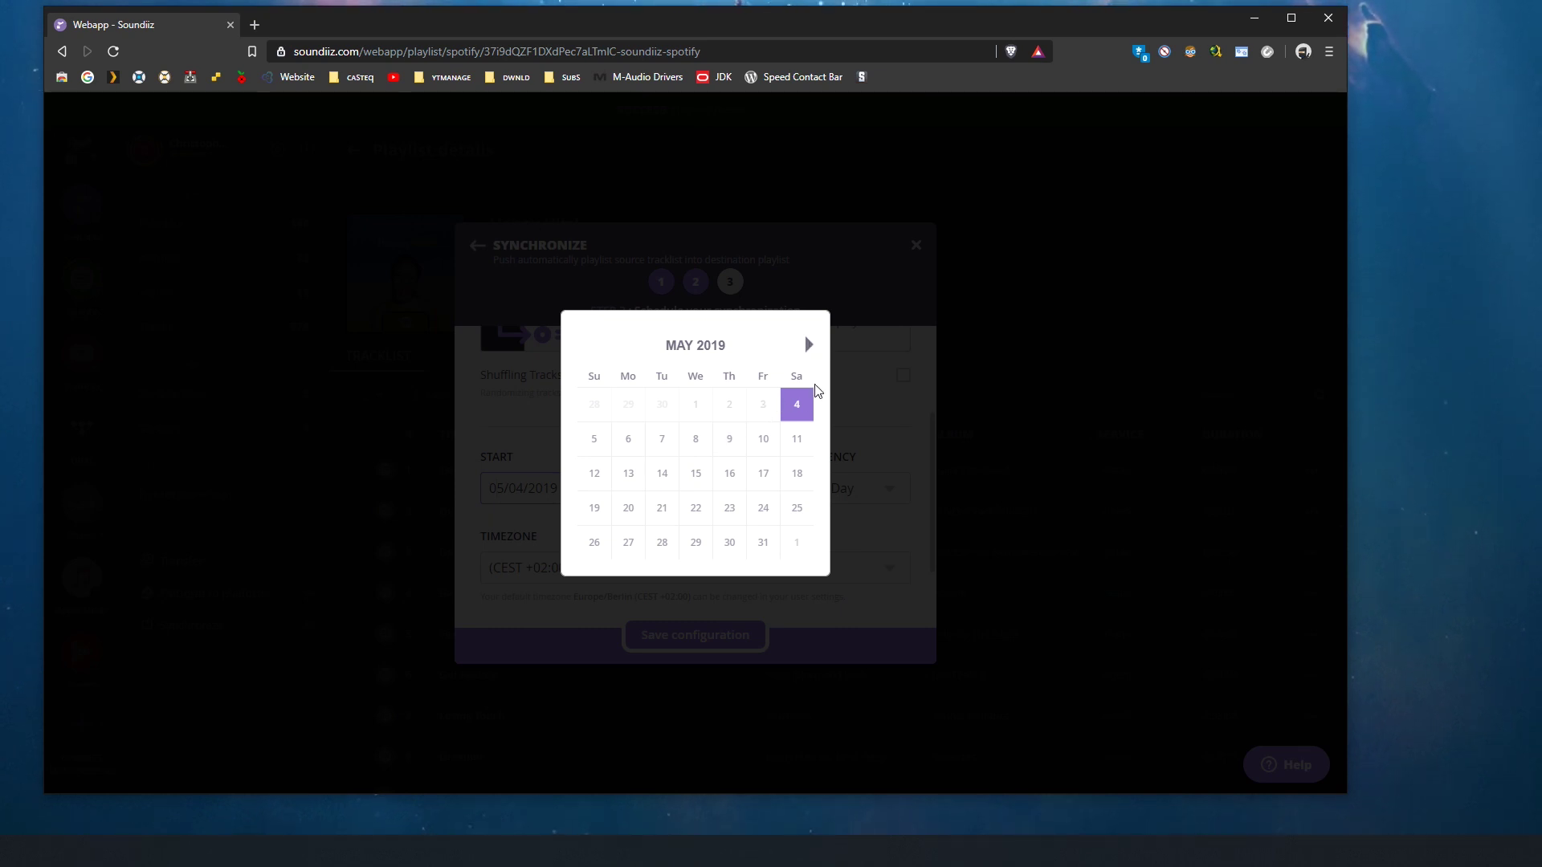
pyautogui.click(796, 406)
# Schedule it at 04:00 each day in Berlin time and save the synchronization.
pyautogui.click(678, 492)
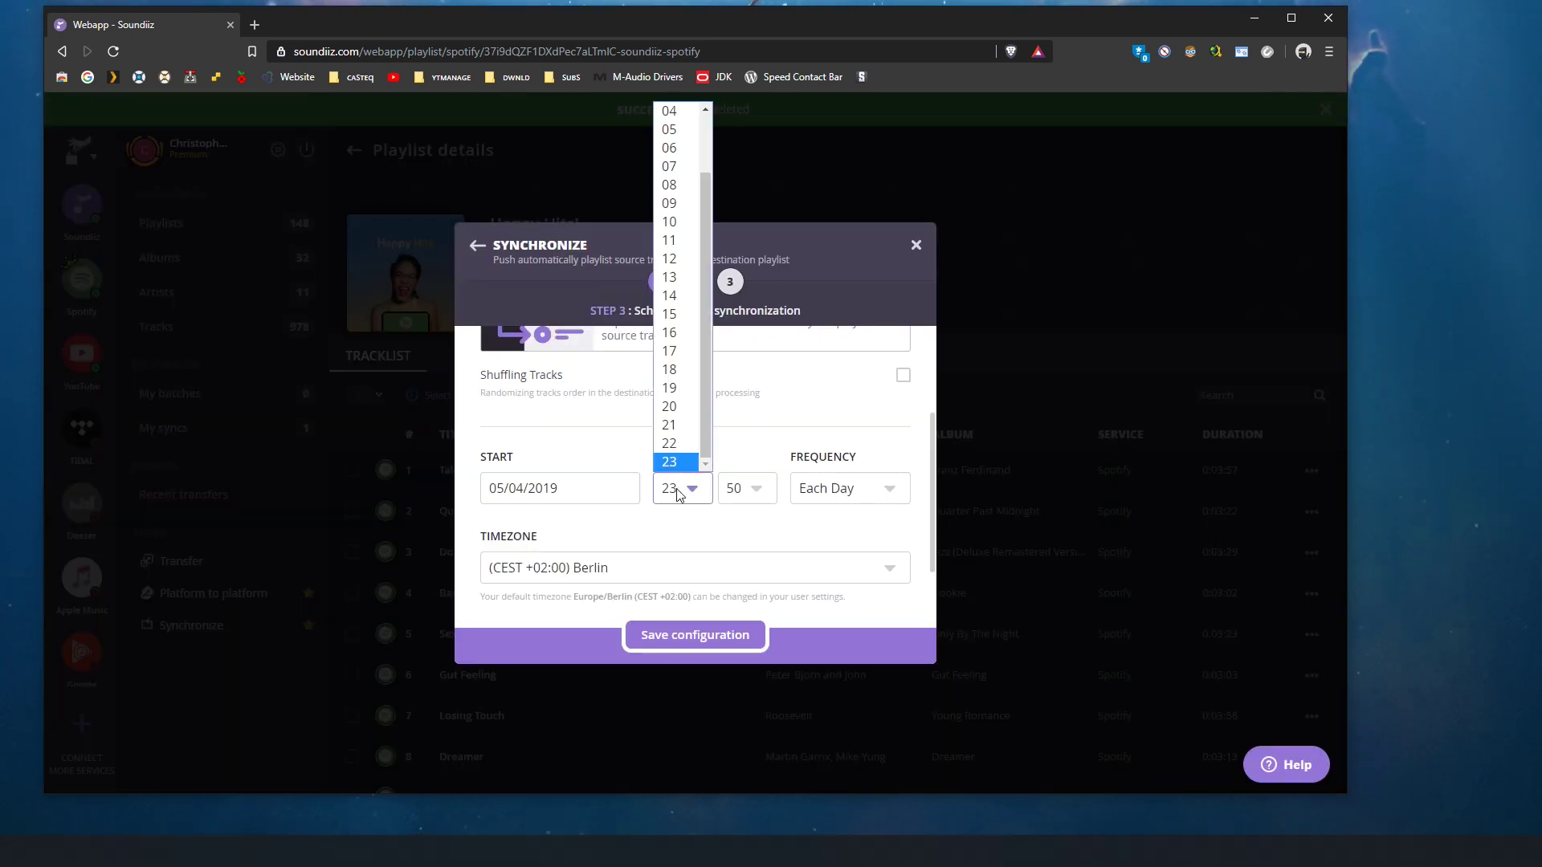
pyautogui.scroll(2, 681, 361)
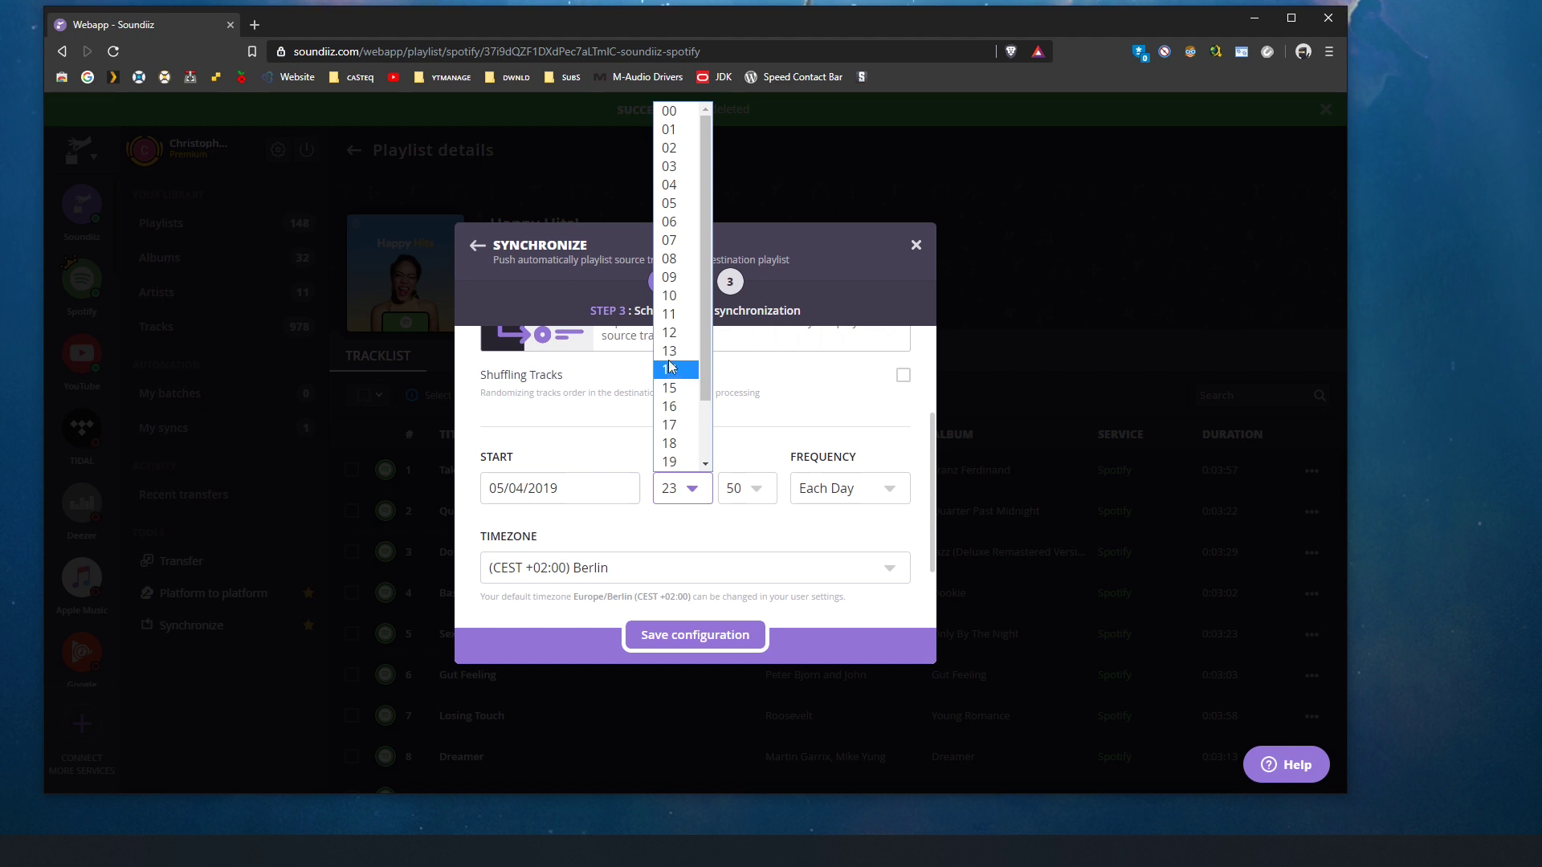
pyautogui.click(682, 185)
pyautogui.click(746, 488)
pyautogui.click(755, 515)
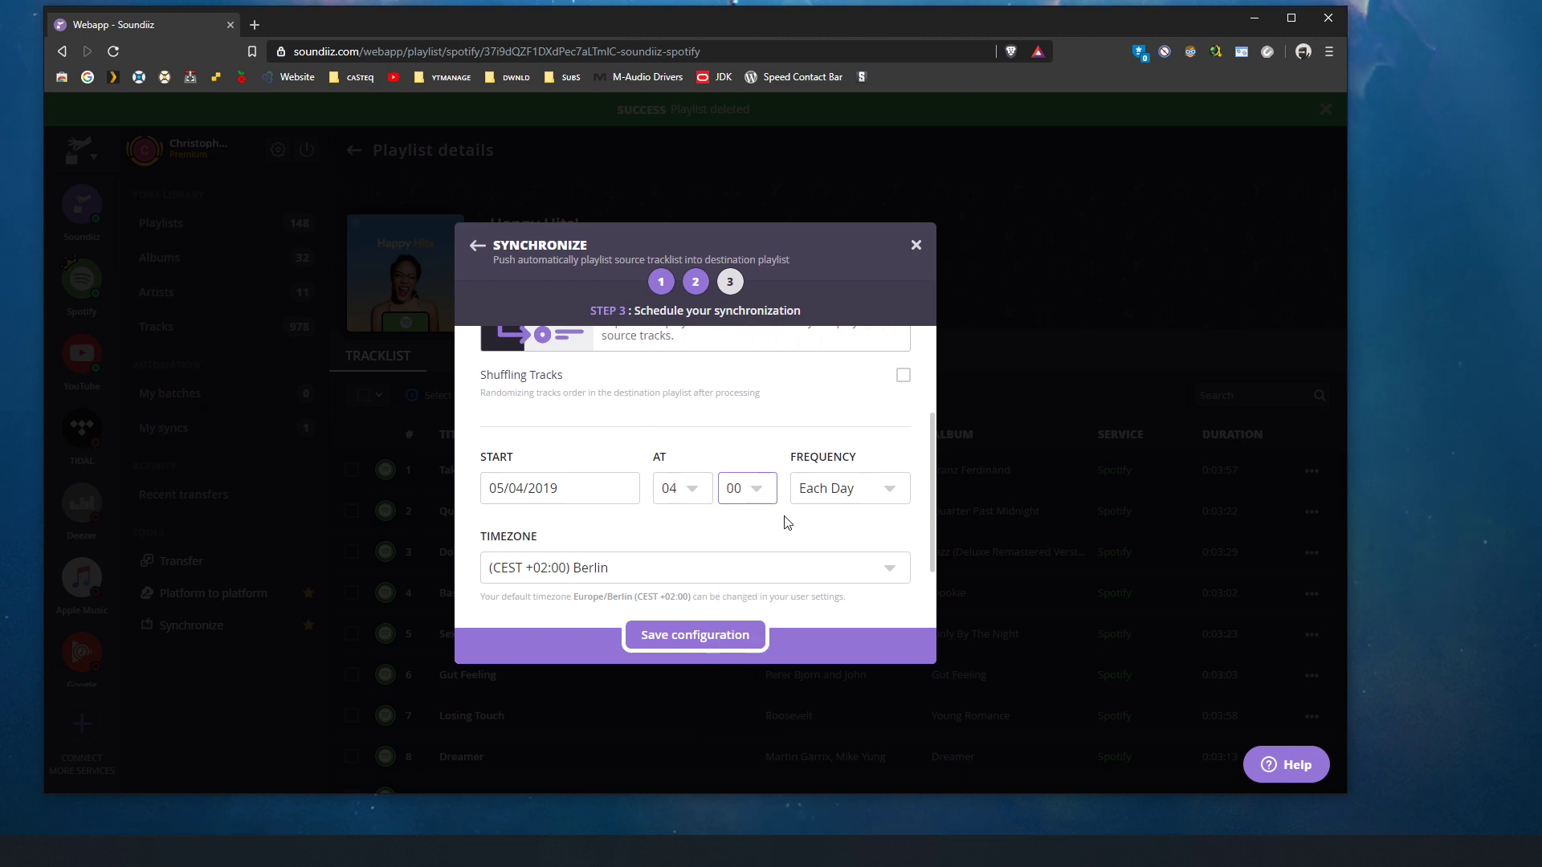
pyautogui.click(850, 491)
pyautogui.click(847, 516)
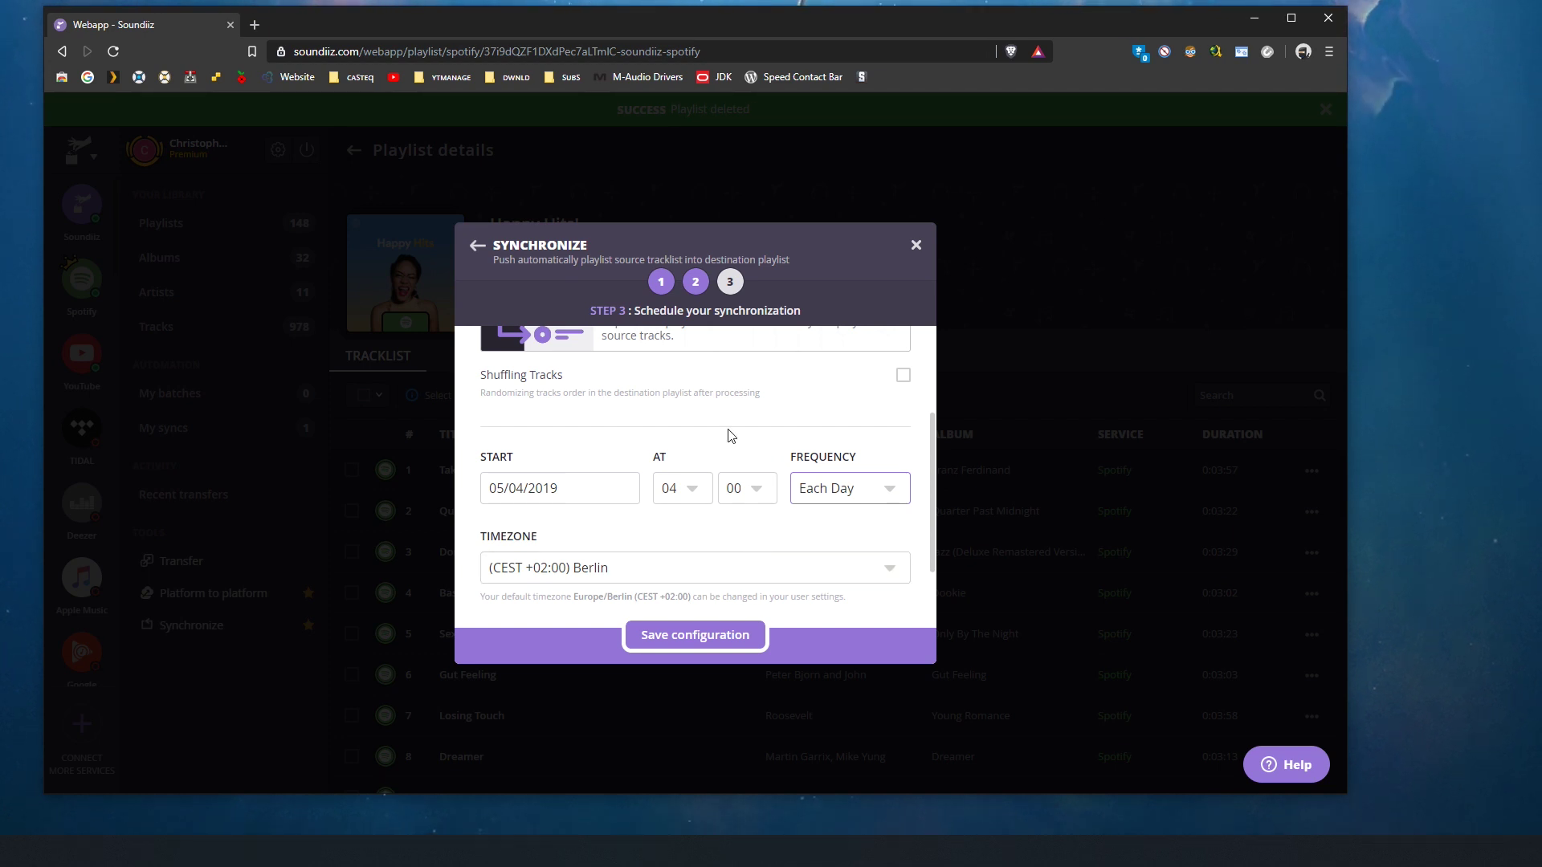
pyautogui.click(734, 573)
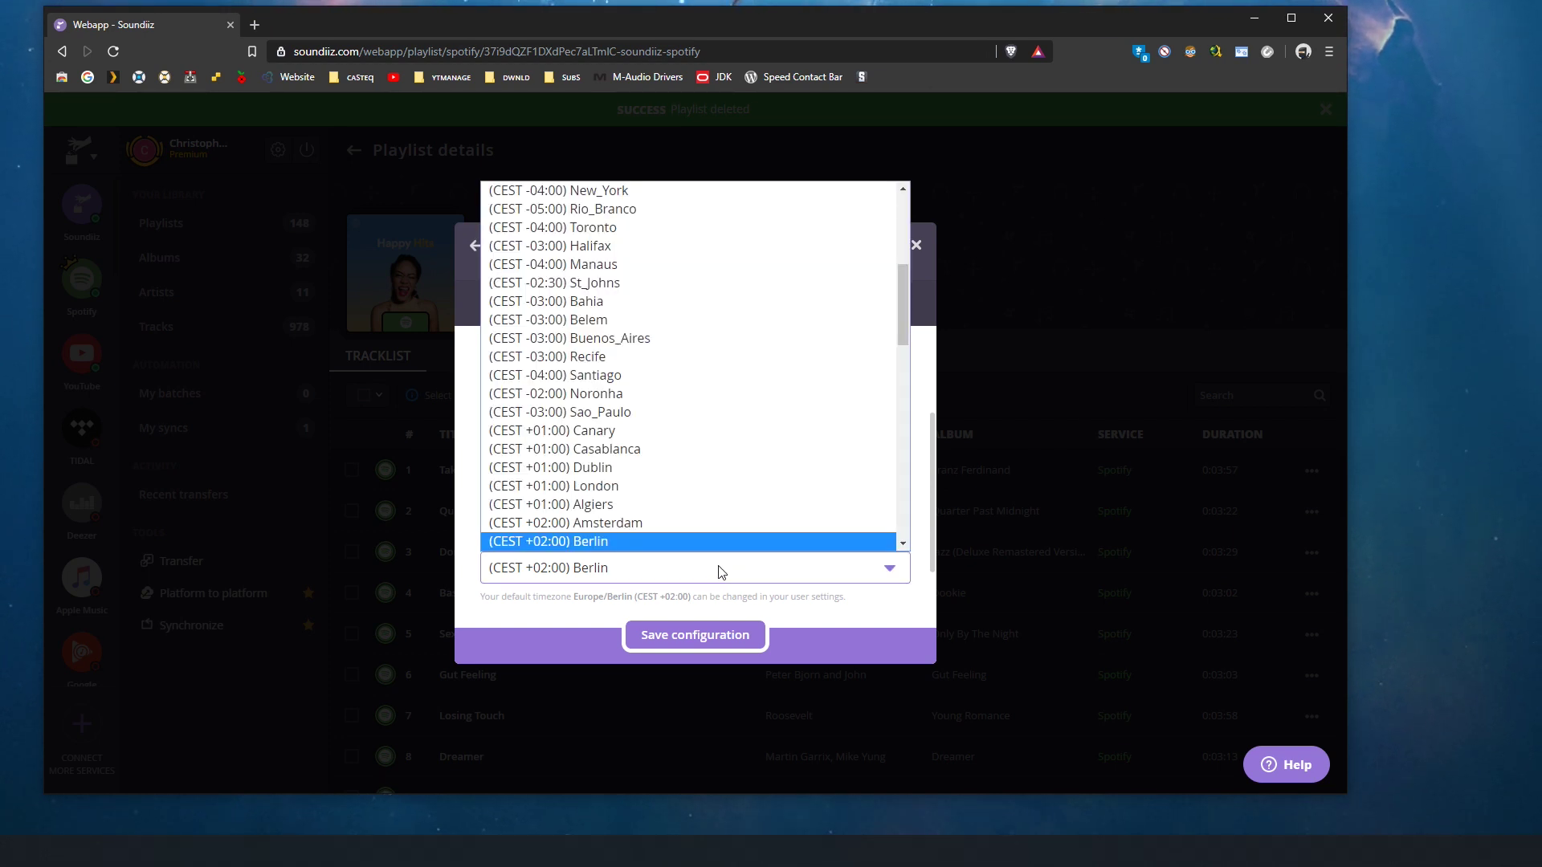
pyautogui.scroll(-1, 699, 538)
pyautogui.click(680, 506)
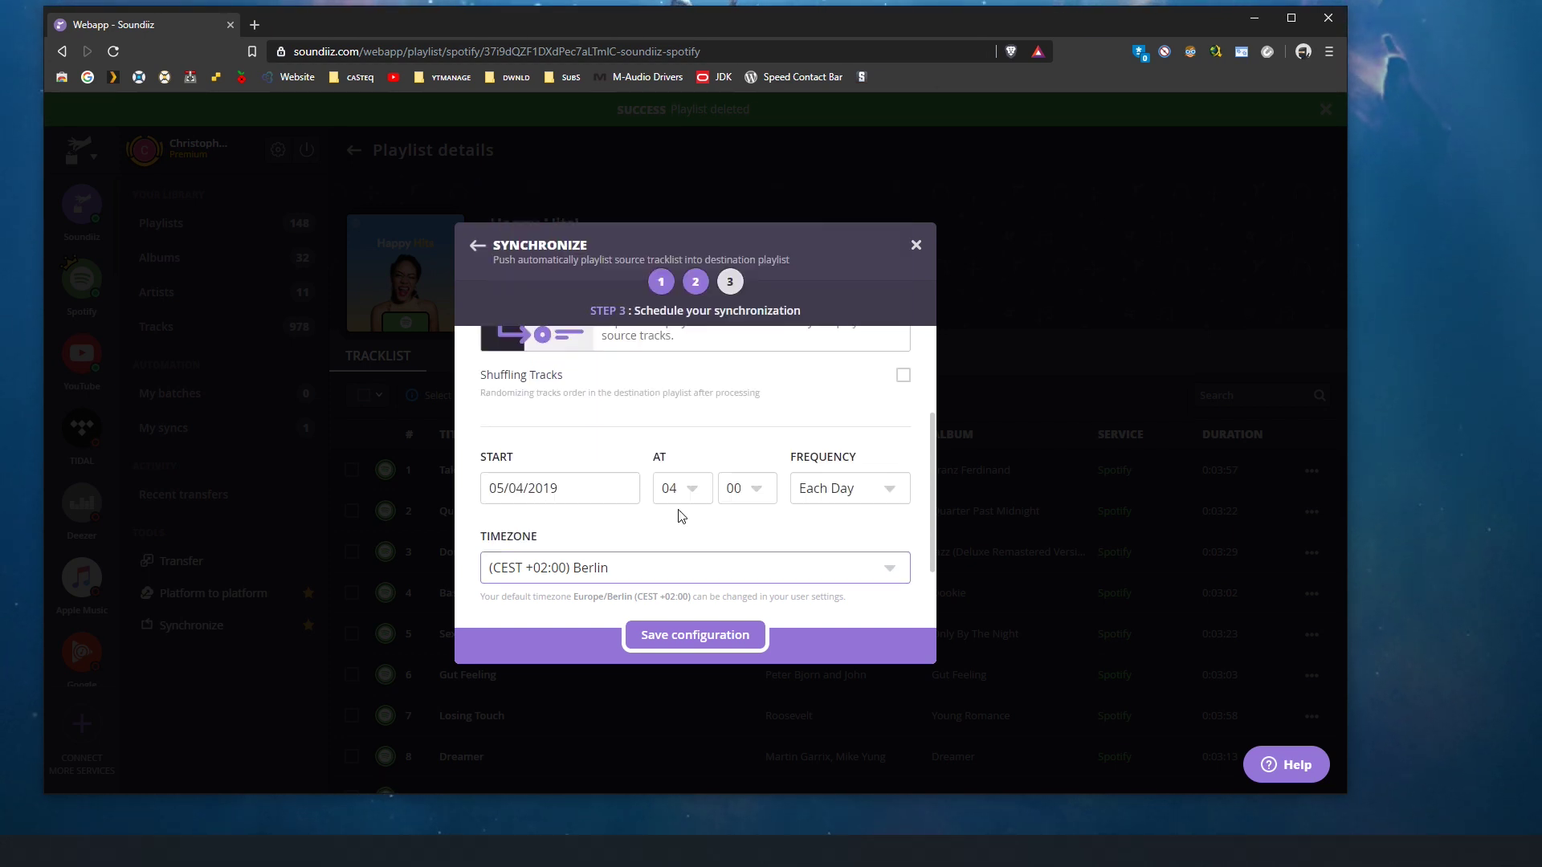
pyautogui.click(714, 647)
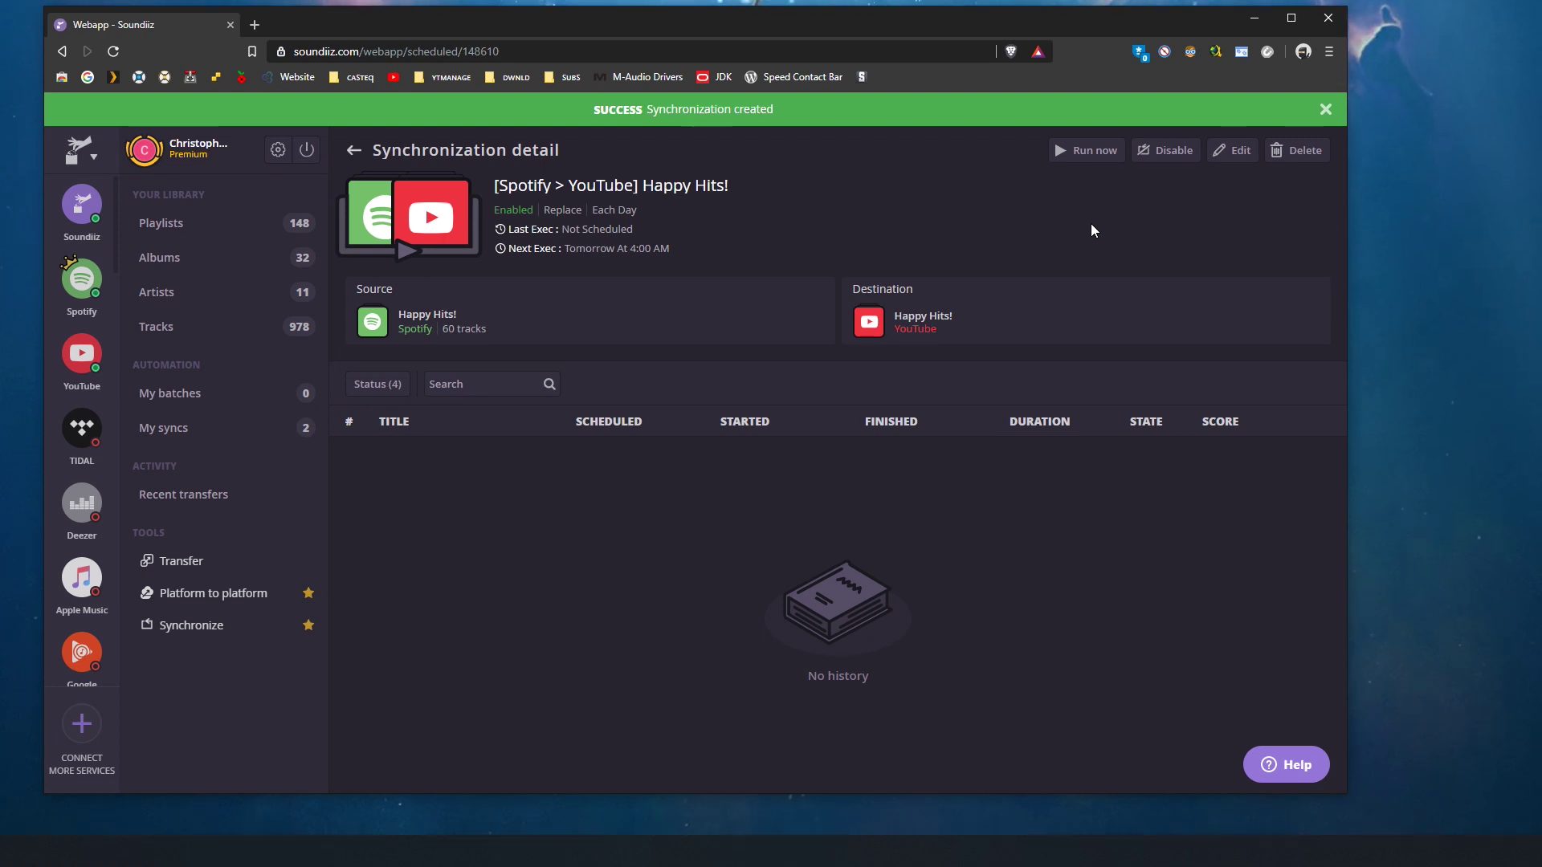
# Run the Happy Hits! synchronization now from its detail page.
pyautogui.click(1058, 151)
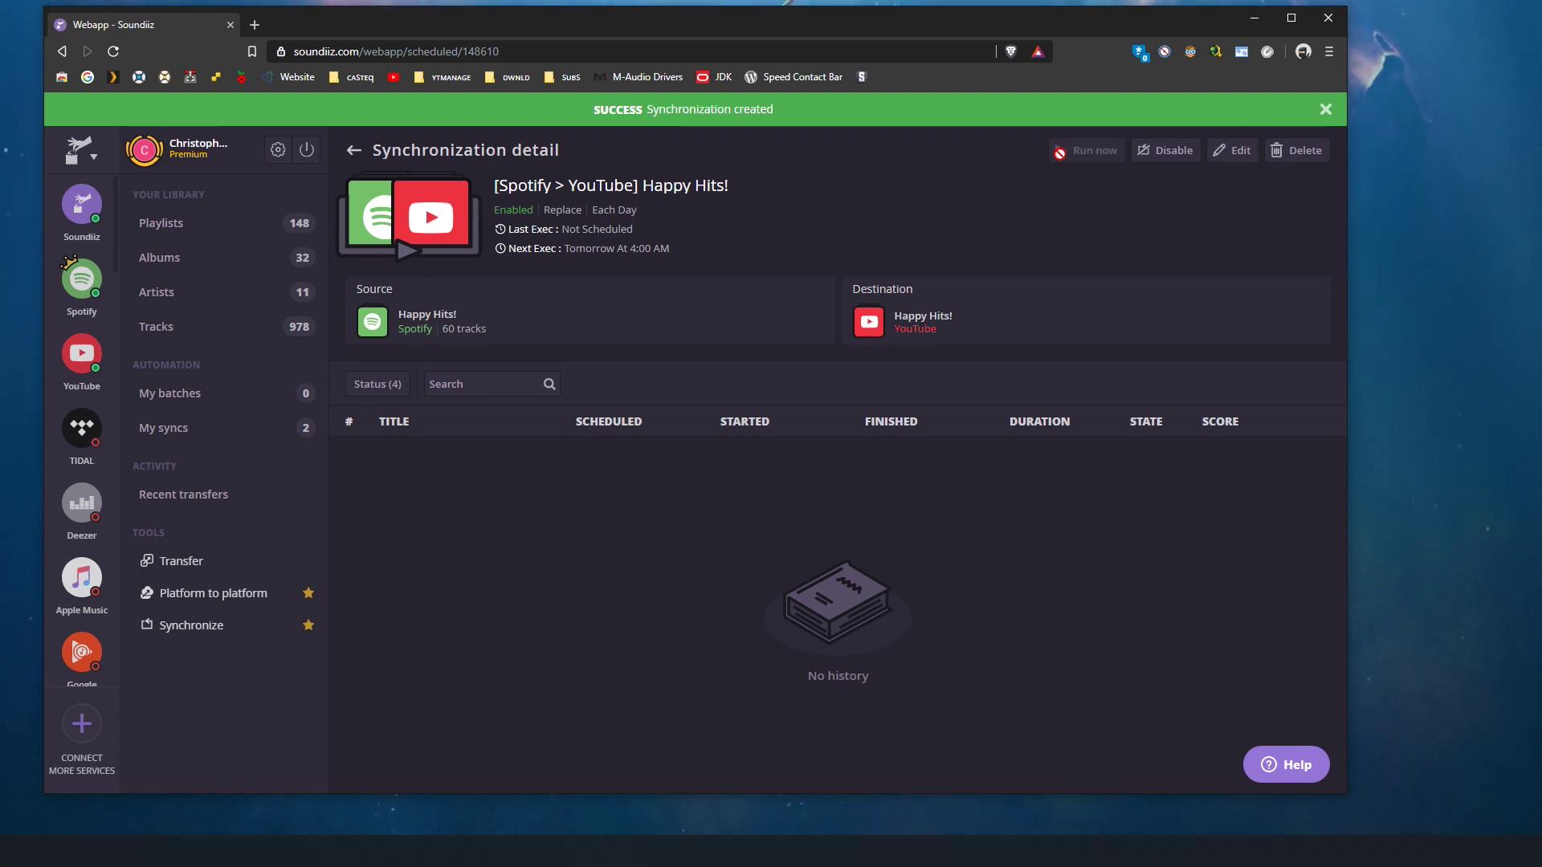